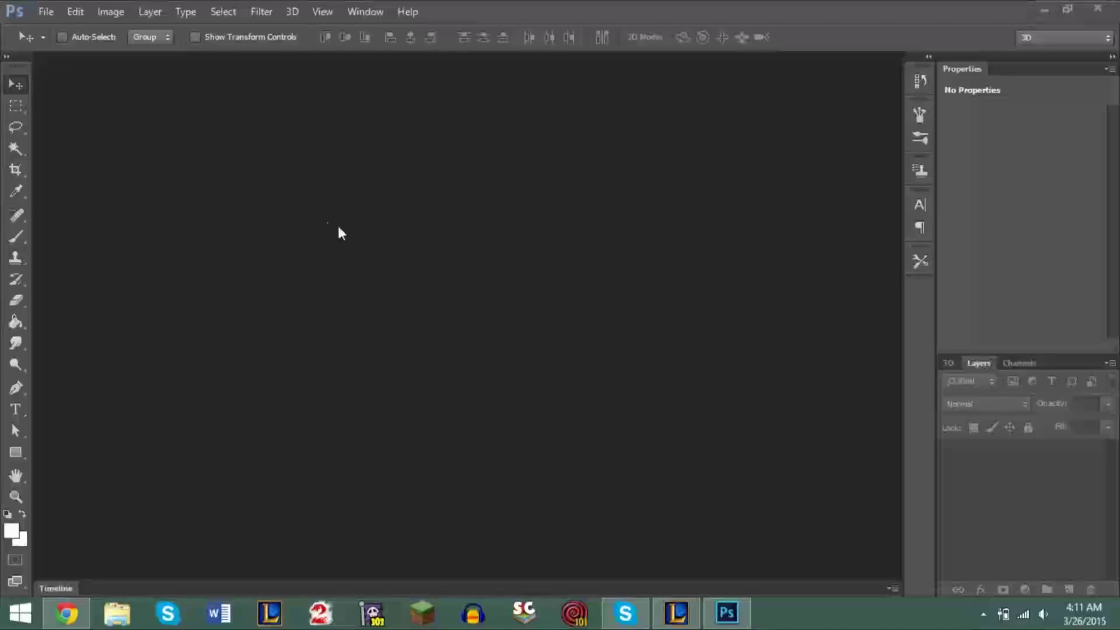
Step: Open the image file riven render.png from the Desktop
left_click(46, 12)
left_click(68, 44)
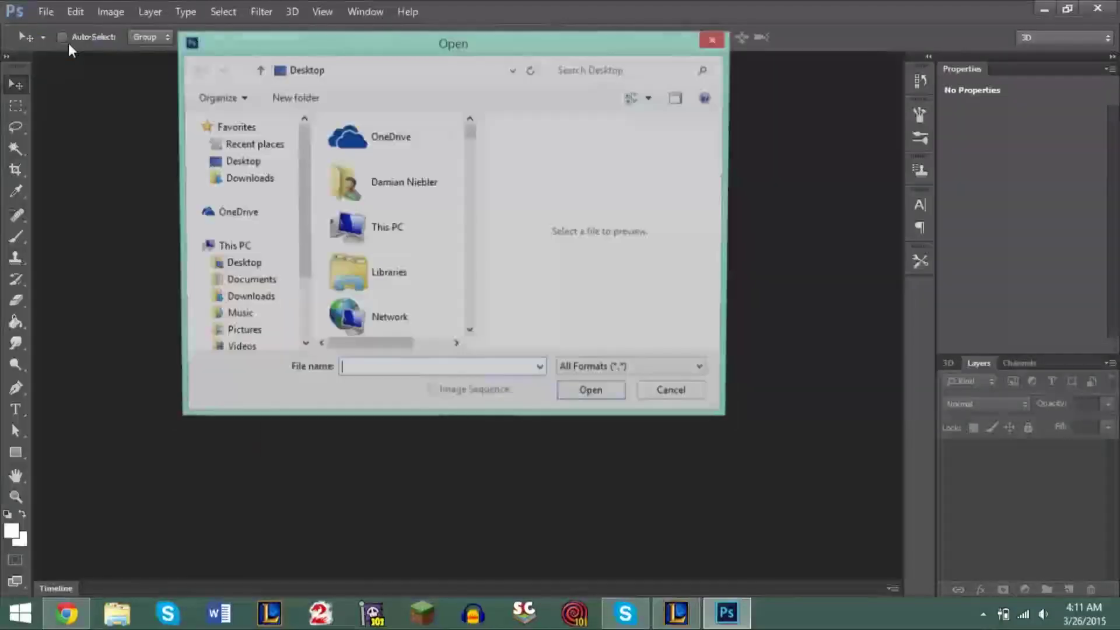
type("riven ren")
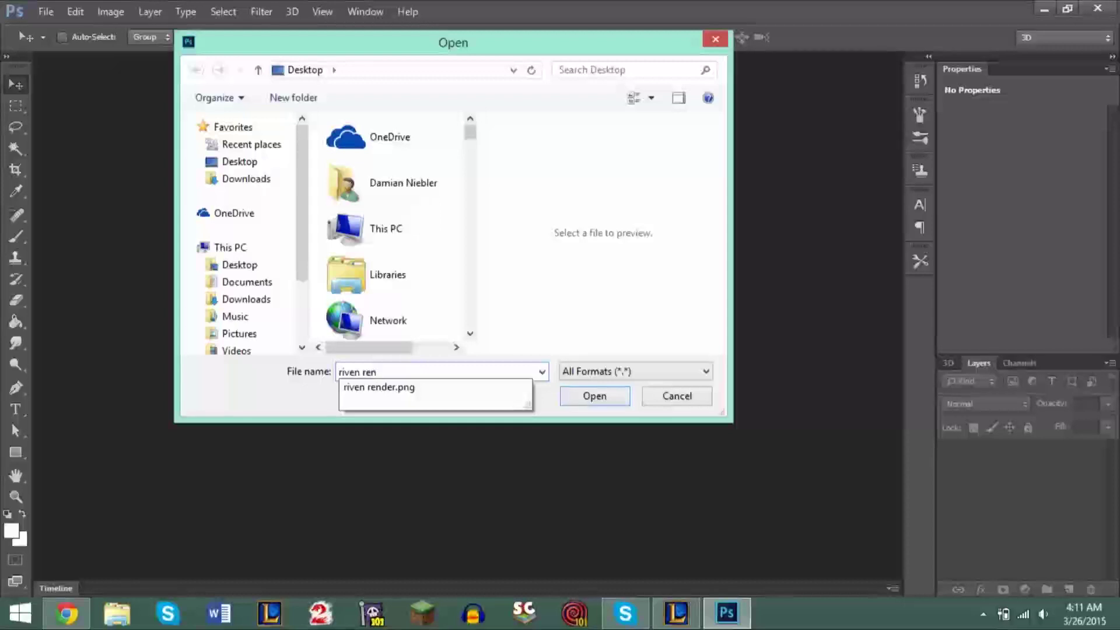
key("Down")
key("Return")
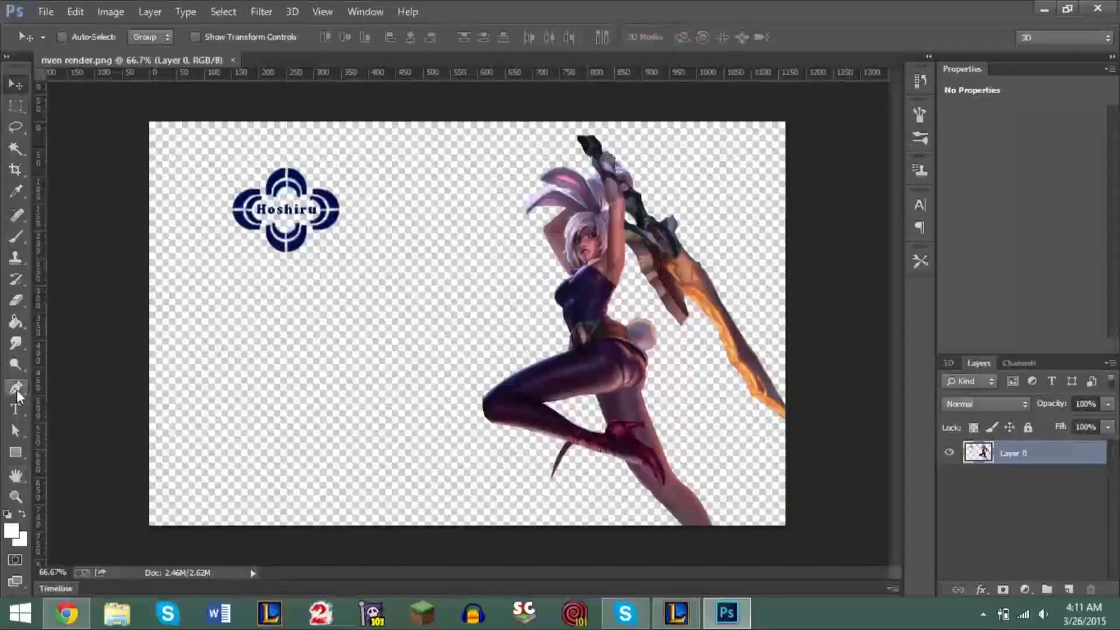
Step: Erase the blue logo beside the character and crop the canvas closely around the character and her sword
left_click(15, 304)
mouse_move(266, 267)
left_mouse_down()
mouse_move(303, 203)
mouse_move(326, 203)
mouse_move(320, 167)
mouse_move(224, 198)
left_mouse_up()
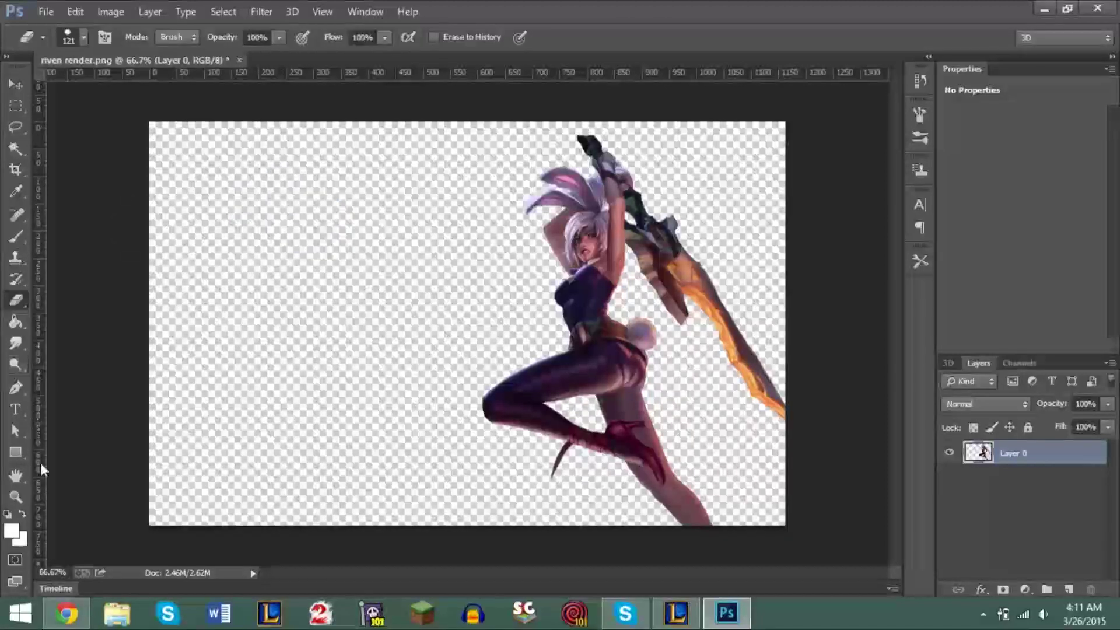
left_click(21, 164)
left_click_drag(150, 326, 317, 337)
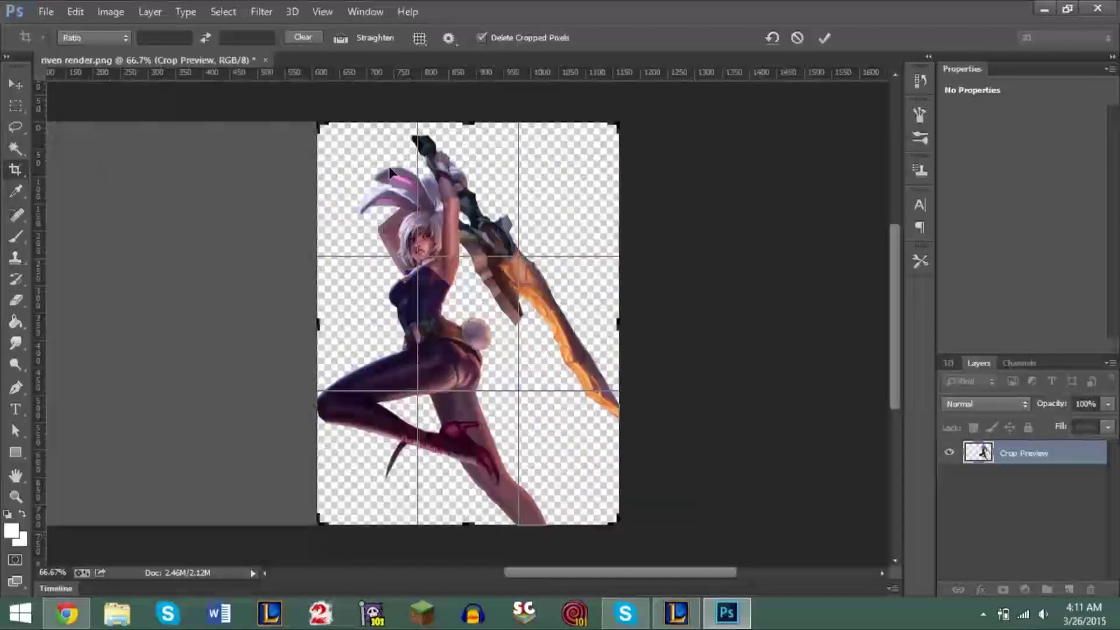
left_click_drag(468, 121, 469, 128)
key("Return")
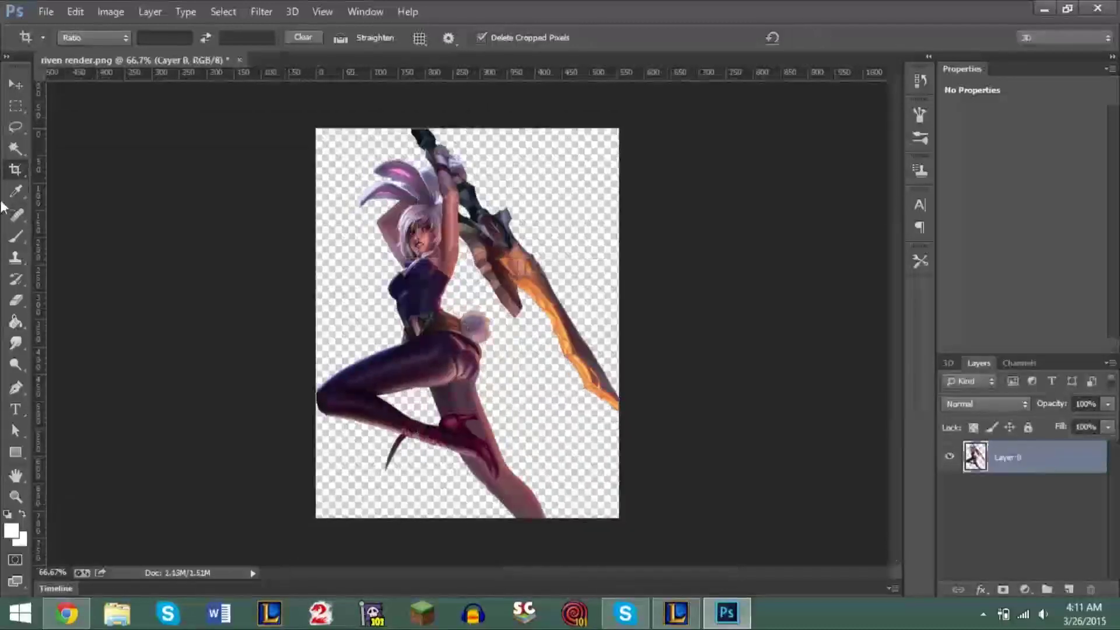
Step: Convert Layer 0 into a white-filled Background layer
left_click(145, 10)
mouse_move(176, 18)
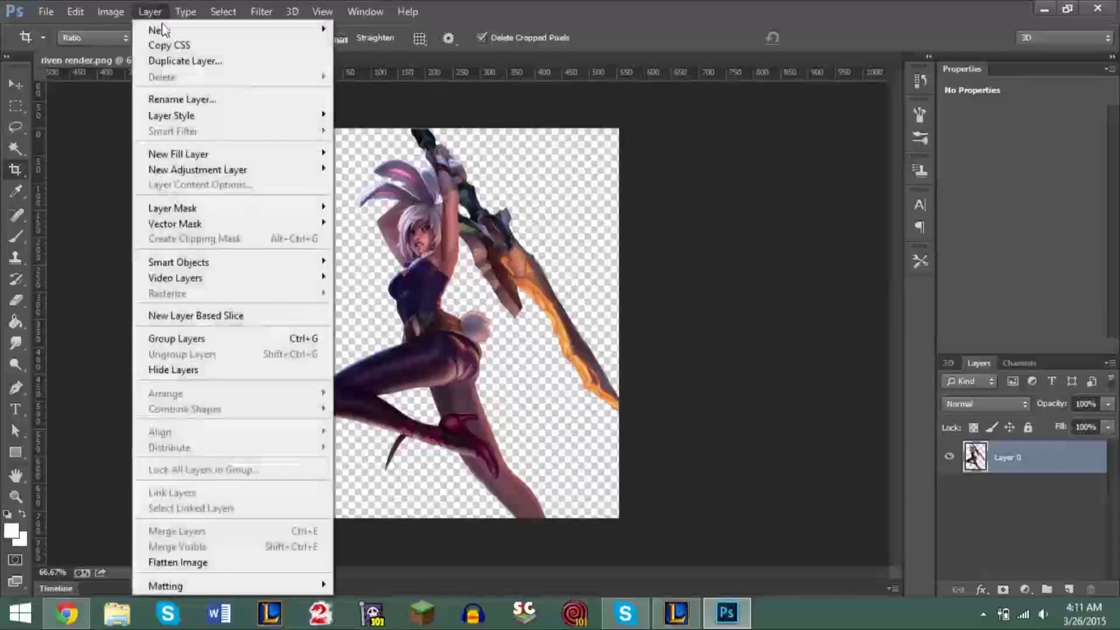
mouse_move(304, 31)
left_click(381, 46)
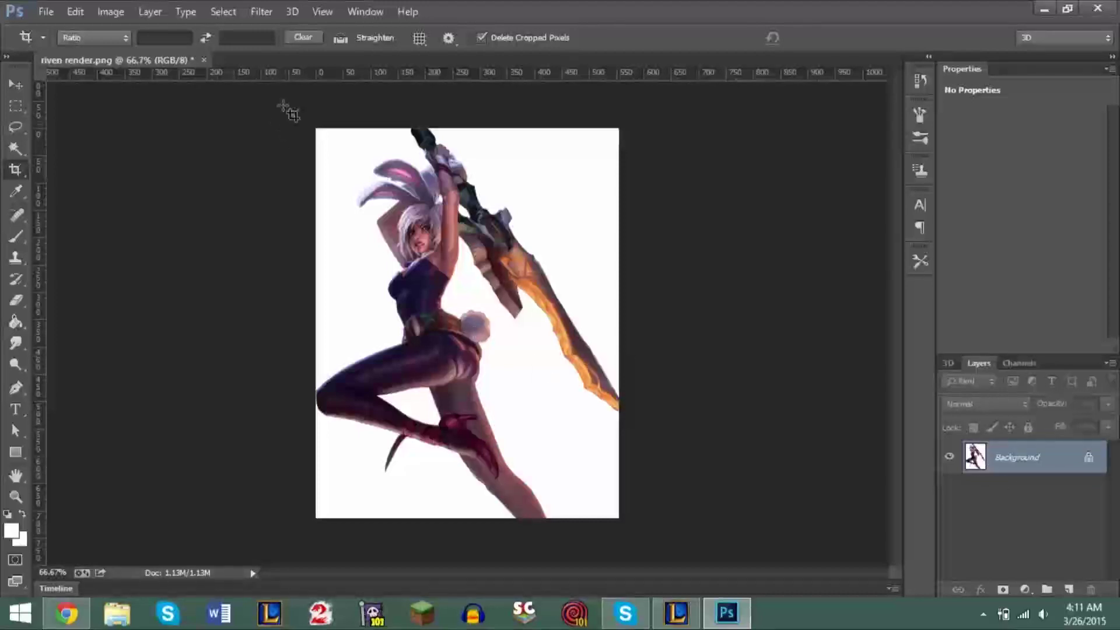
Step: Duplicate the Background layer under the default name and desaturate the copy
left_click(150, 12)
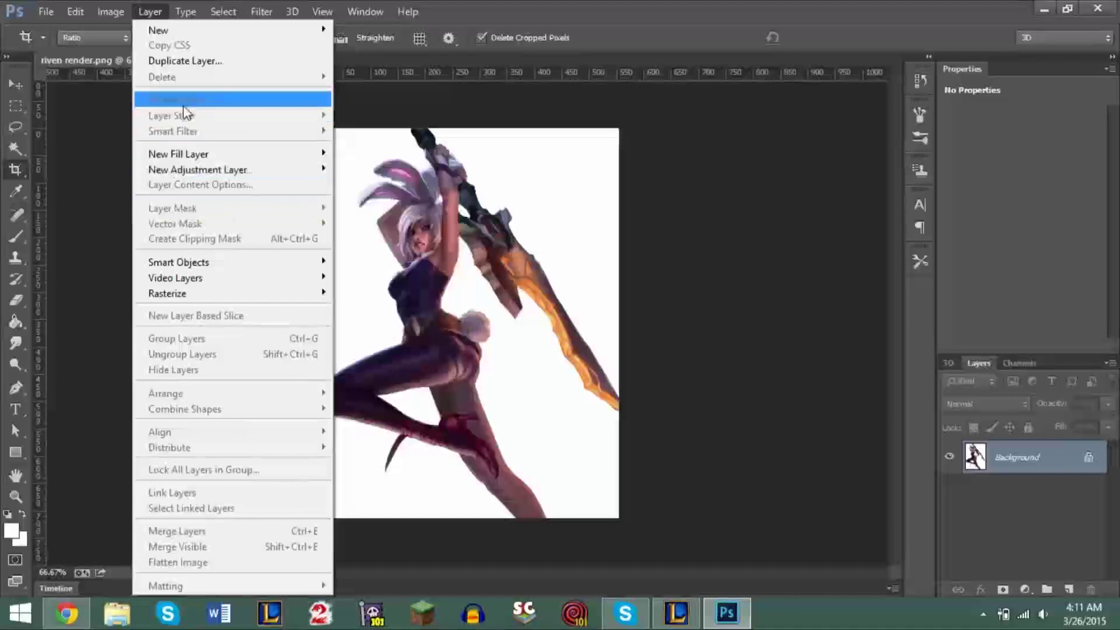
left_click(194, 61)
left_click(700, 184)
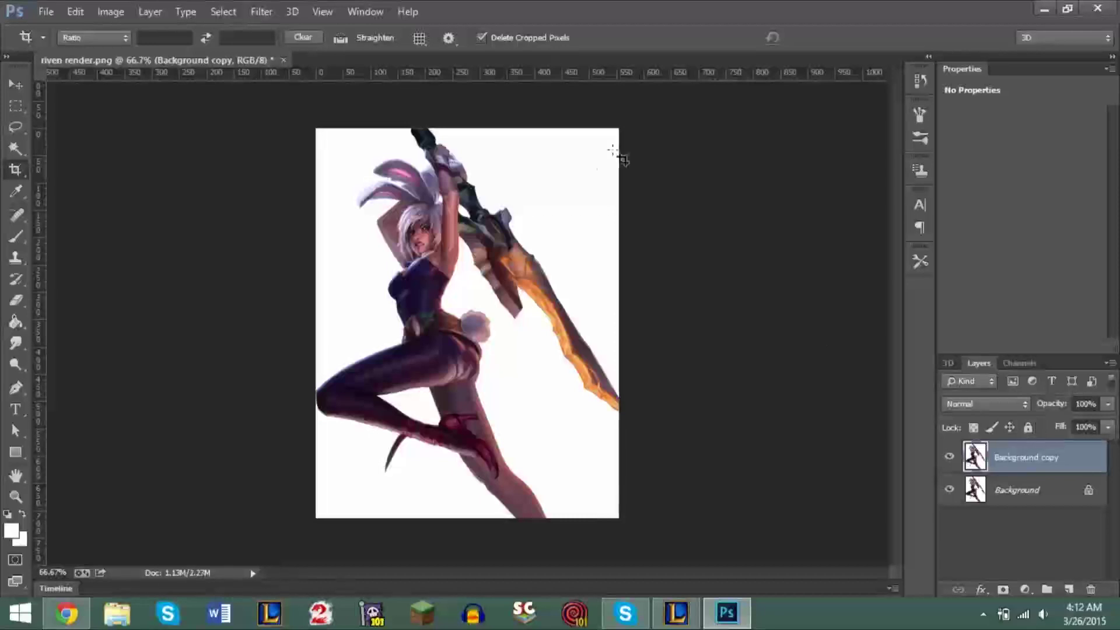
left_click(114, 12)
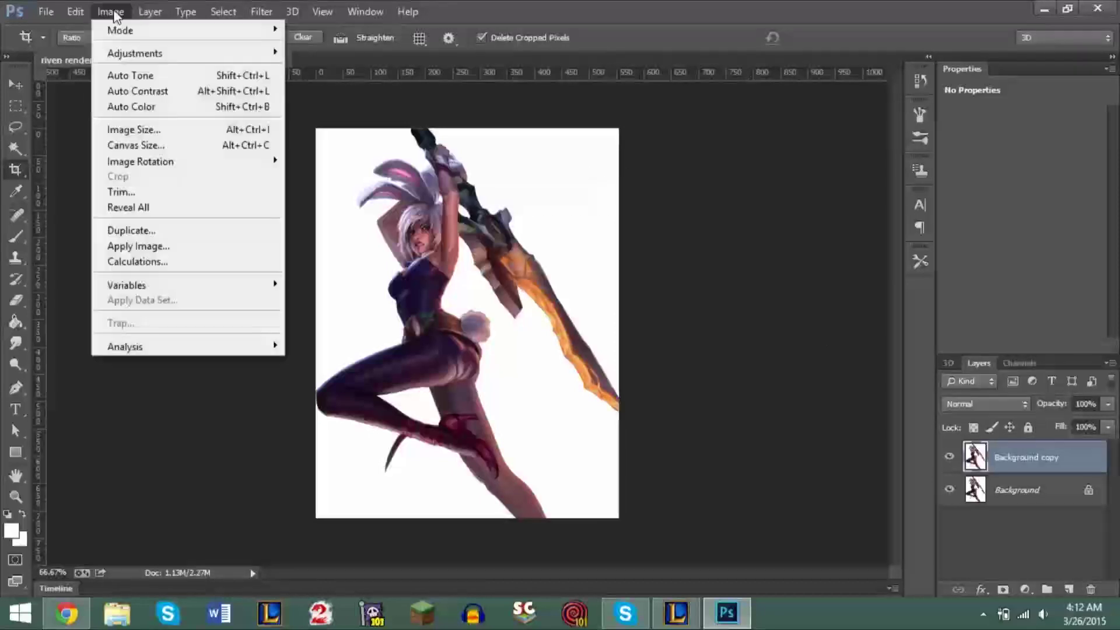
mouse_move(116, 56)
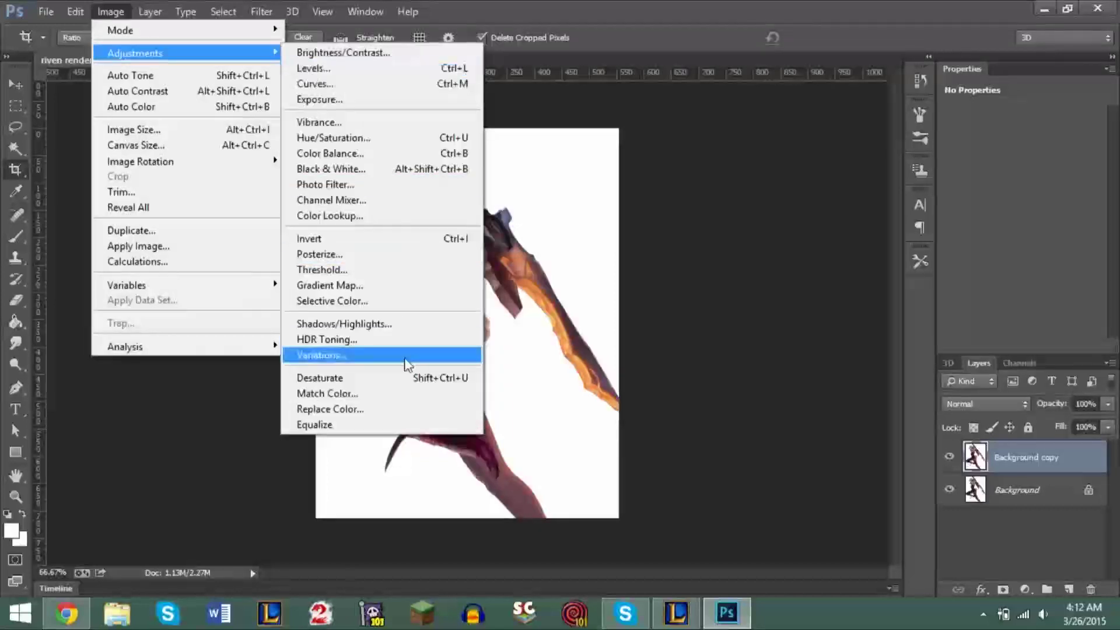
left_click(406, 377)
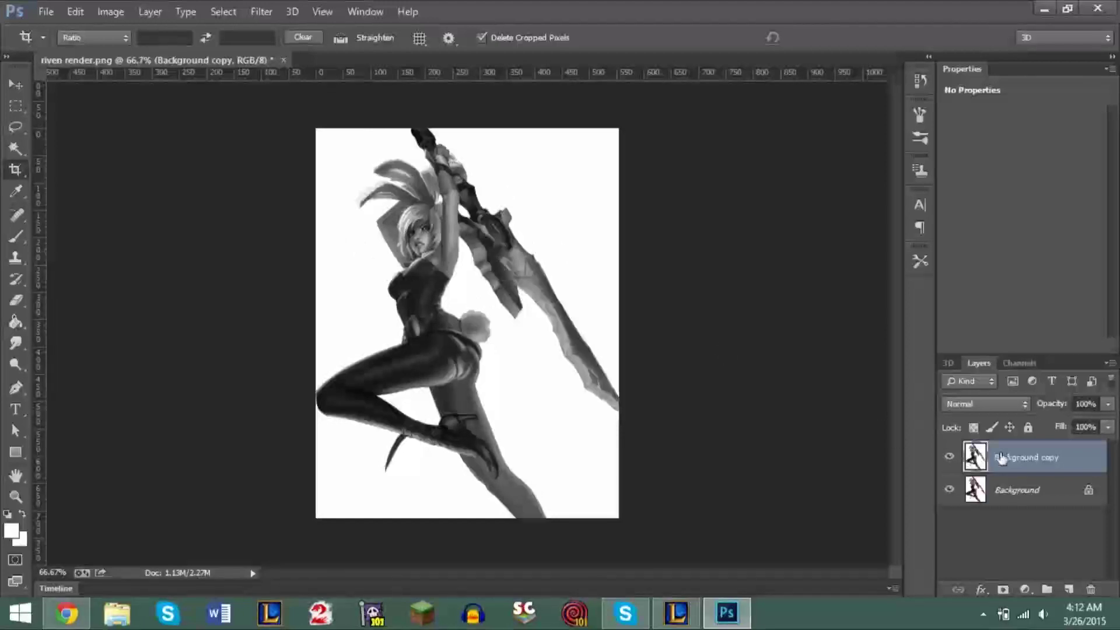
Step: Duplicate the desaturated layer as Background copy 2 and invert its tones
left_click(149, 12)
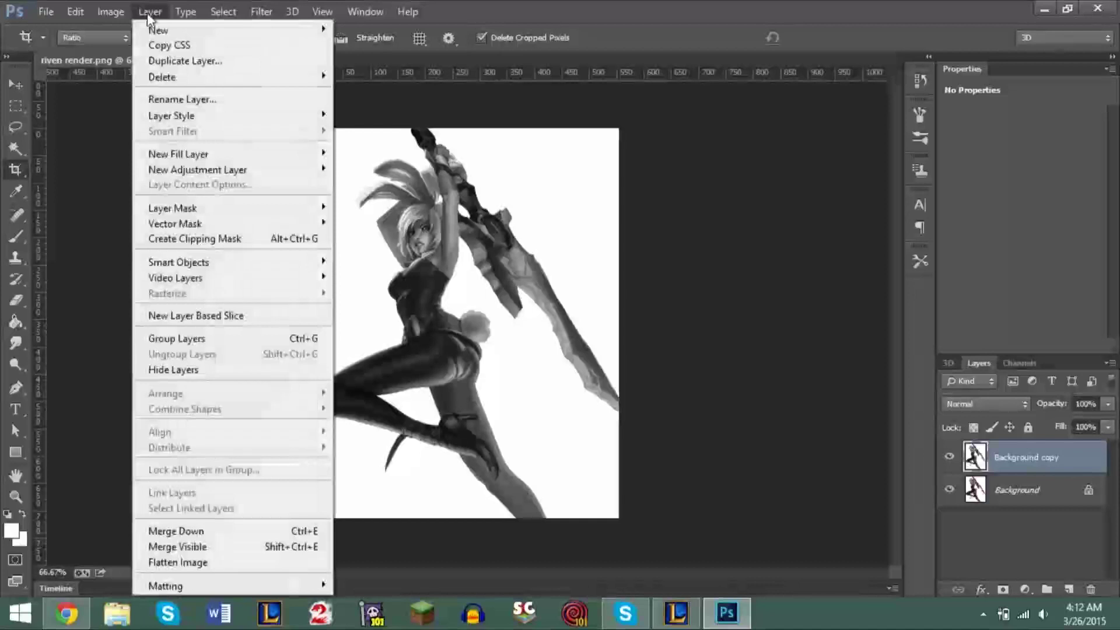
left_click(155, 61)
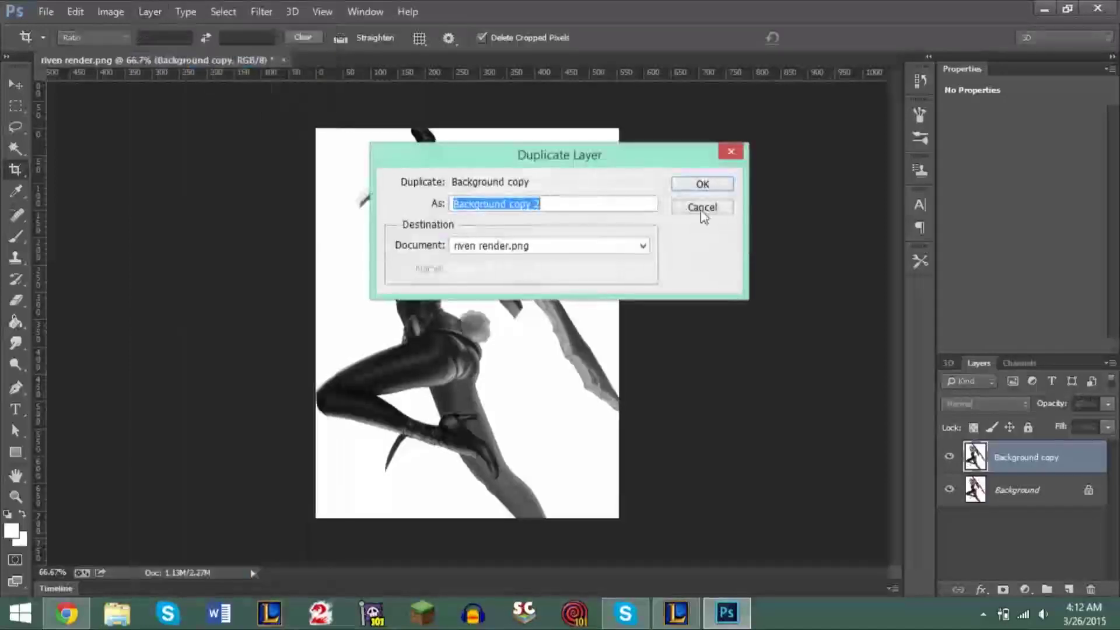
left_click(725, 186)
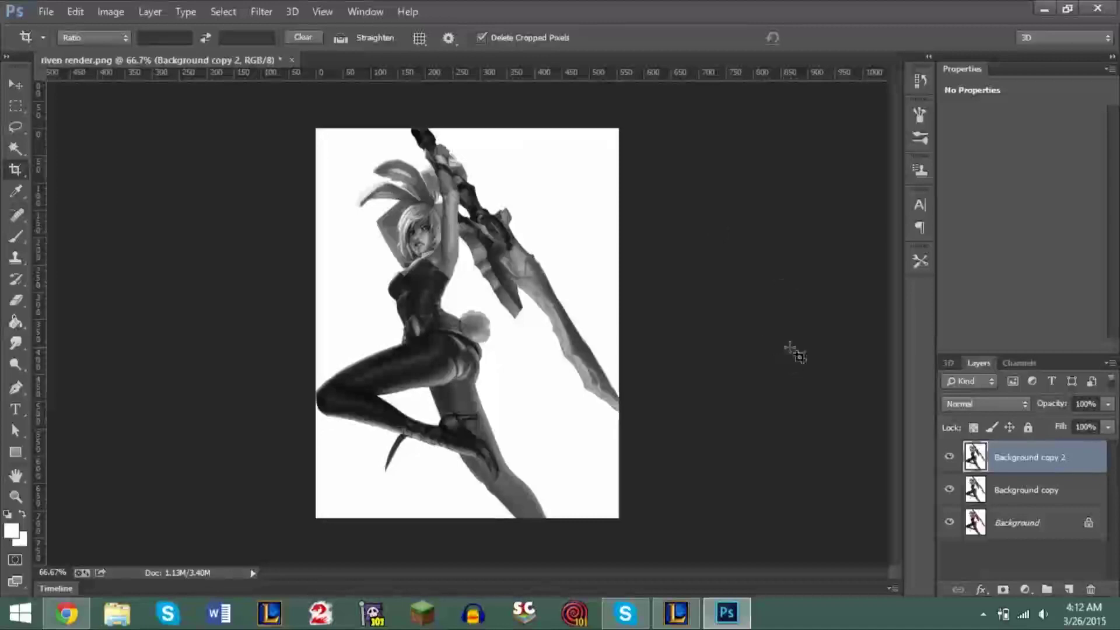
key("ctrl+i")
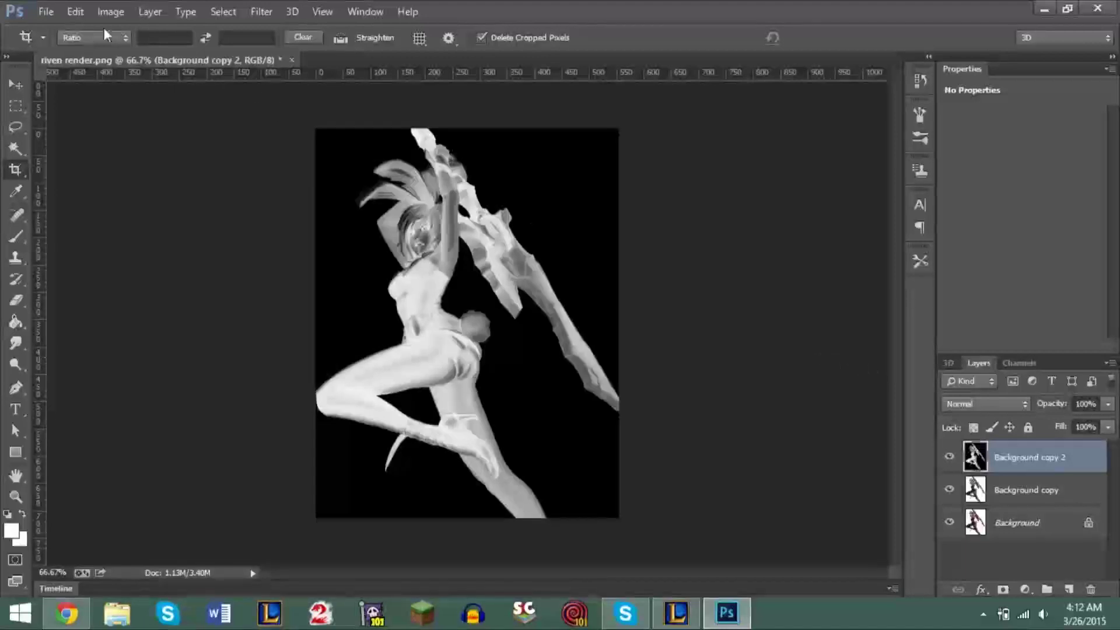
Step: Set the blend mode of the inverted Background copy 2 layer to Color Dodge
left_click(221, 12)
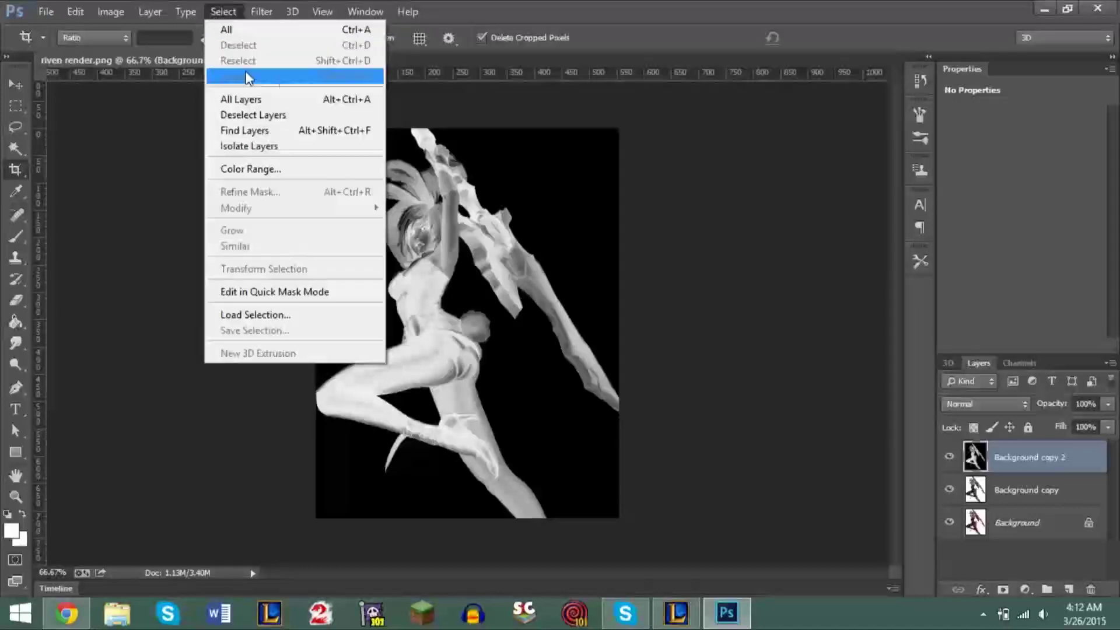
left_click(133, 156)
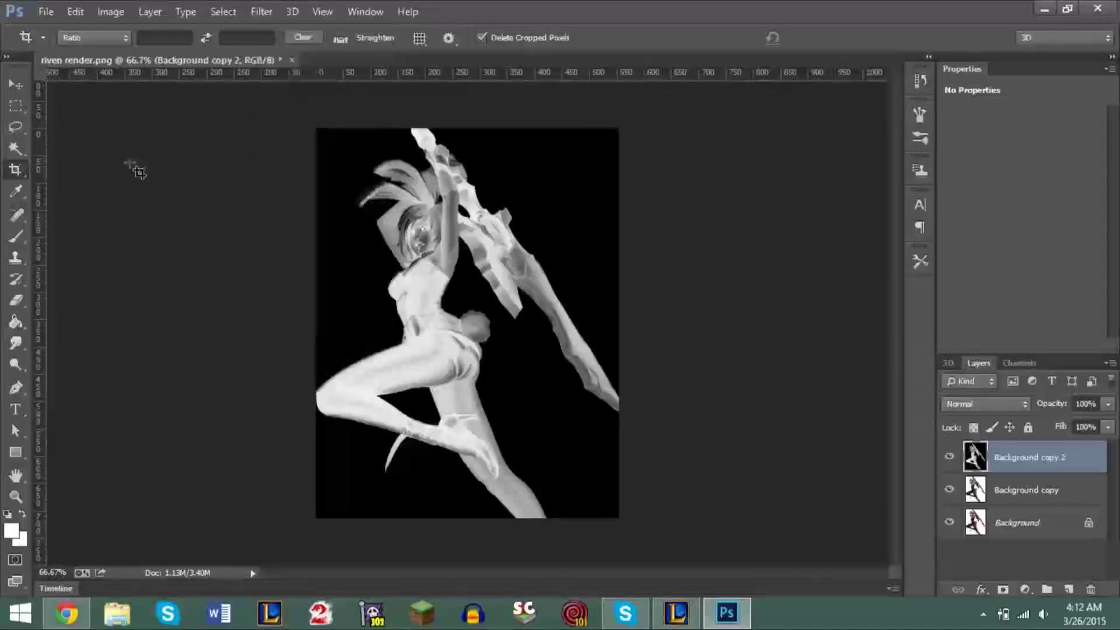
left_click(996, 403)
left_click(1013, 467)
left_click(981, 404)
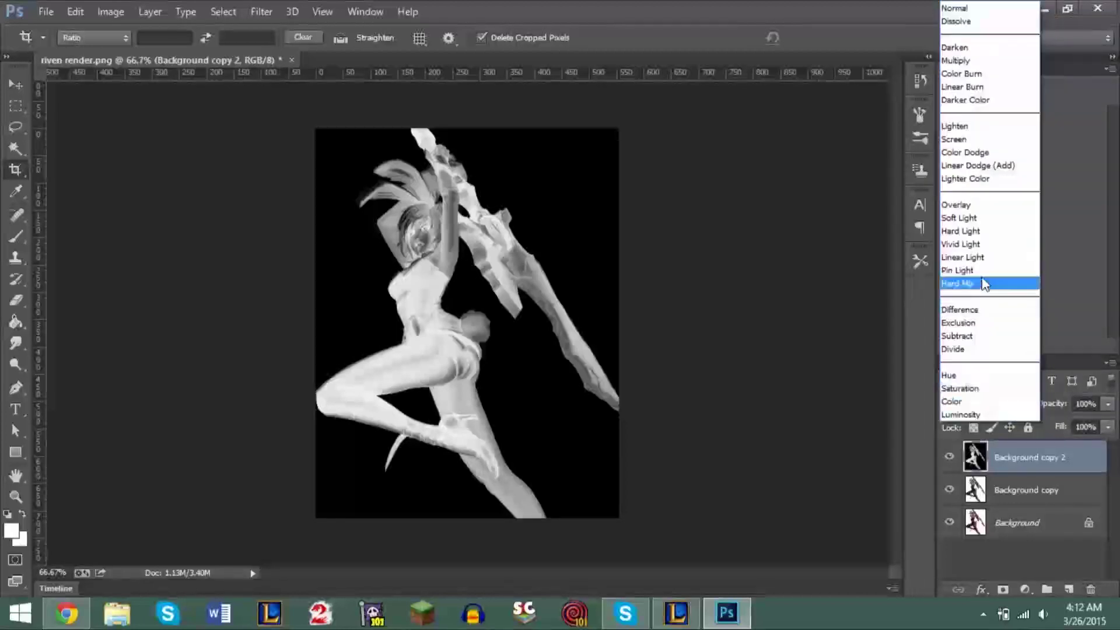
left_click(963, 153)
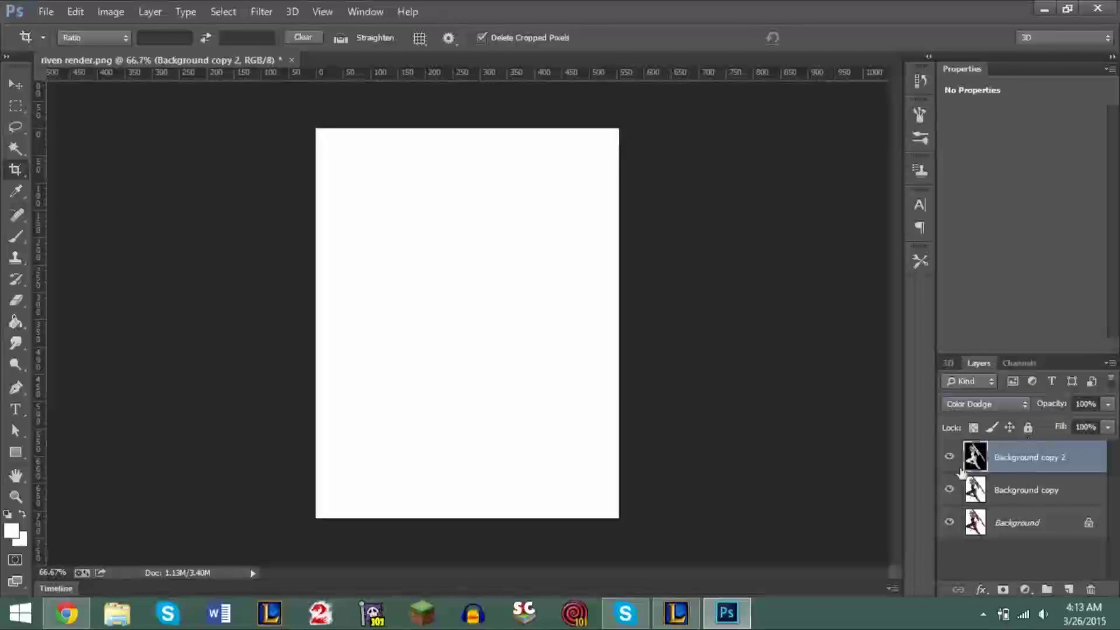
Step: Convert the Background copy 2 layer to a smart object
right_click(984, 457)
right_click(1011, 457)
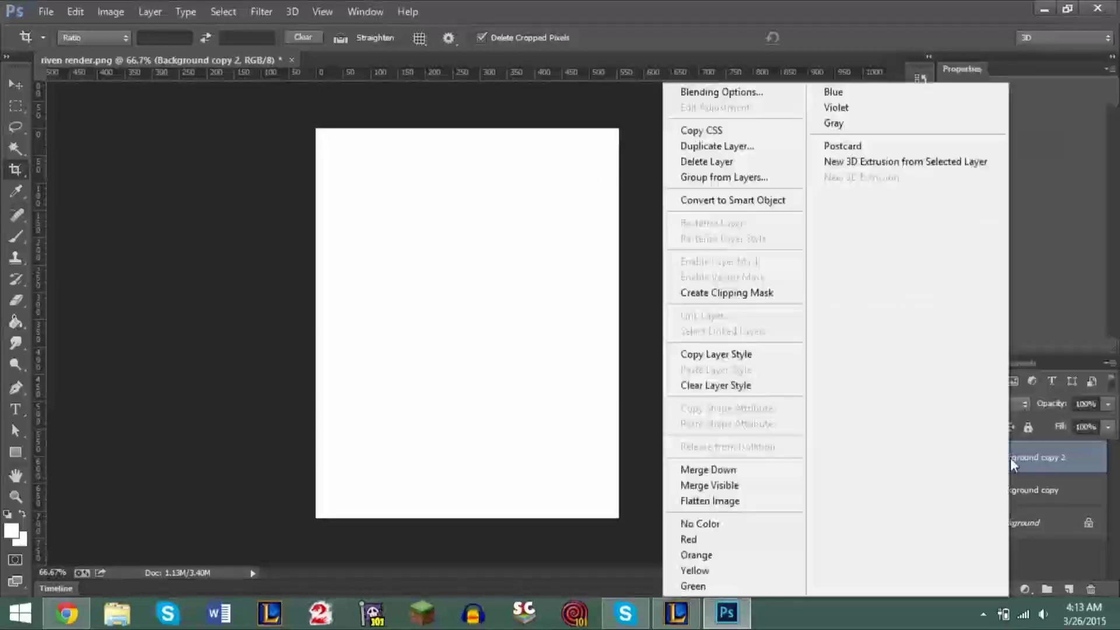
right_click(1048, 458)
right_click(1051, 458)
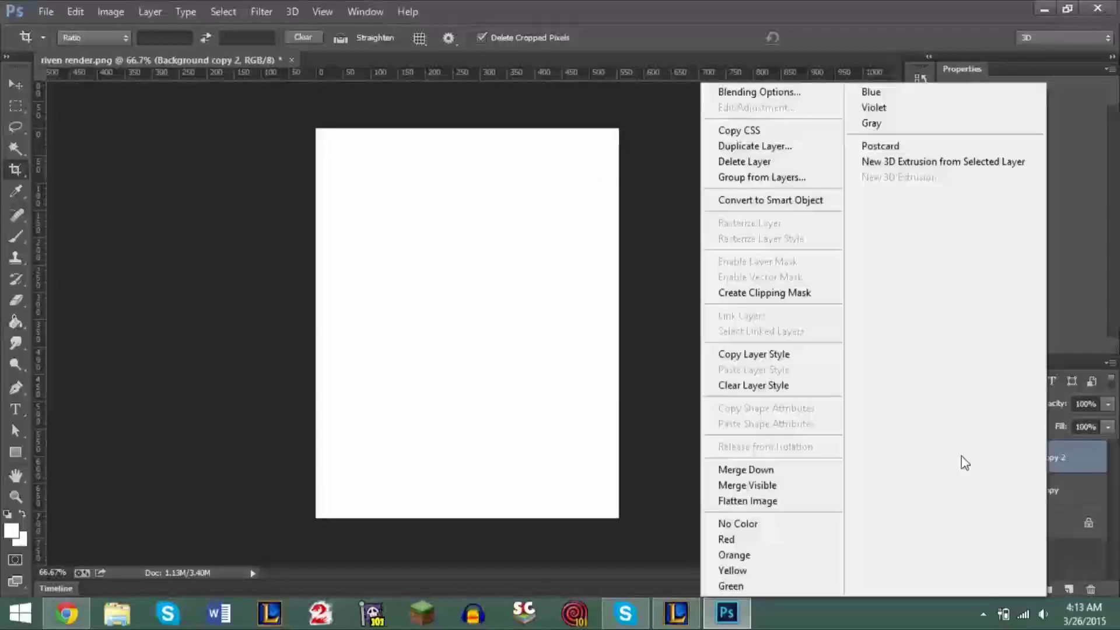
left_click(623, 490)
right_click(976, 462)
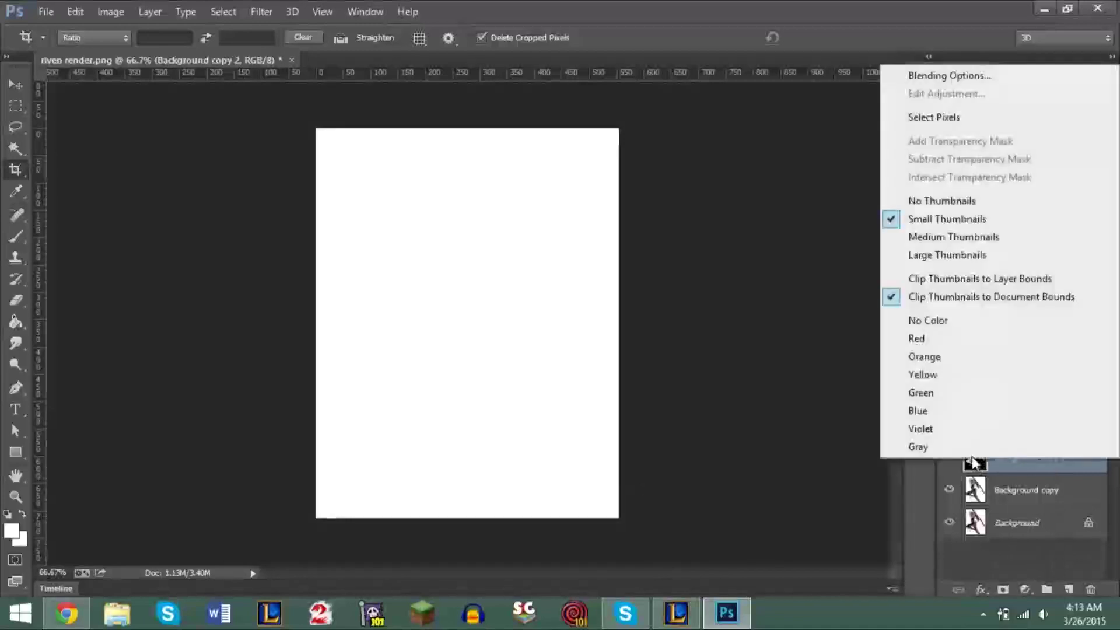
right_click(1031, 458)
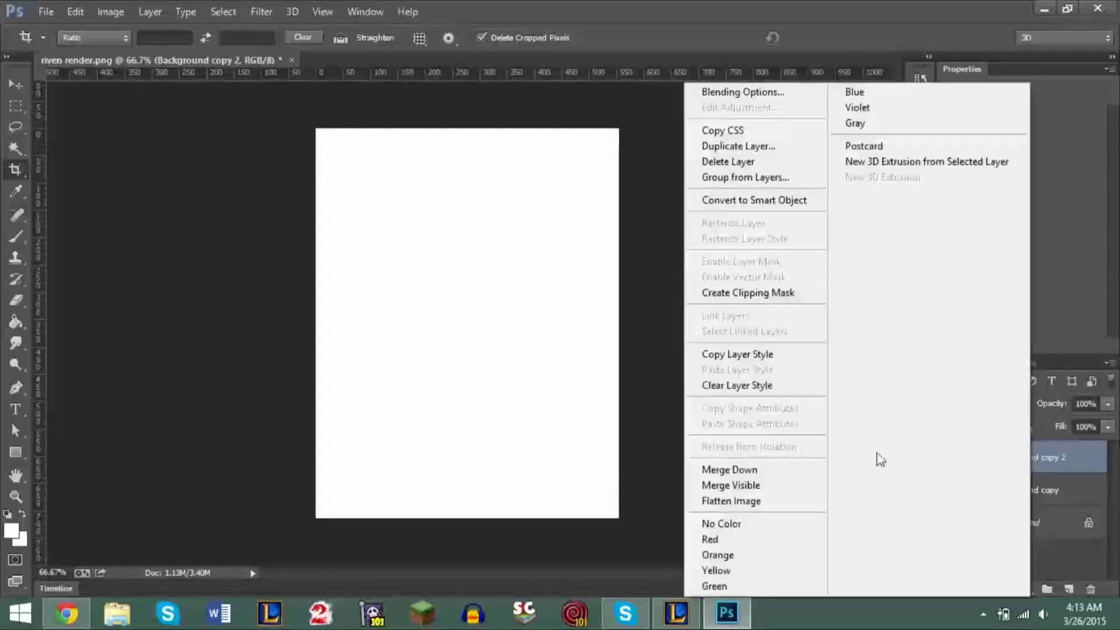
left_click(764, 202)
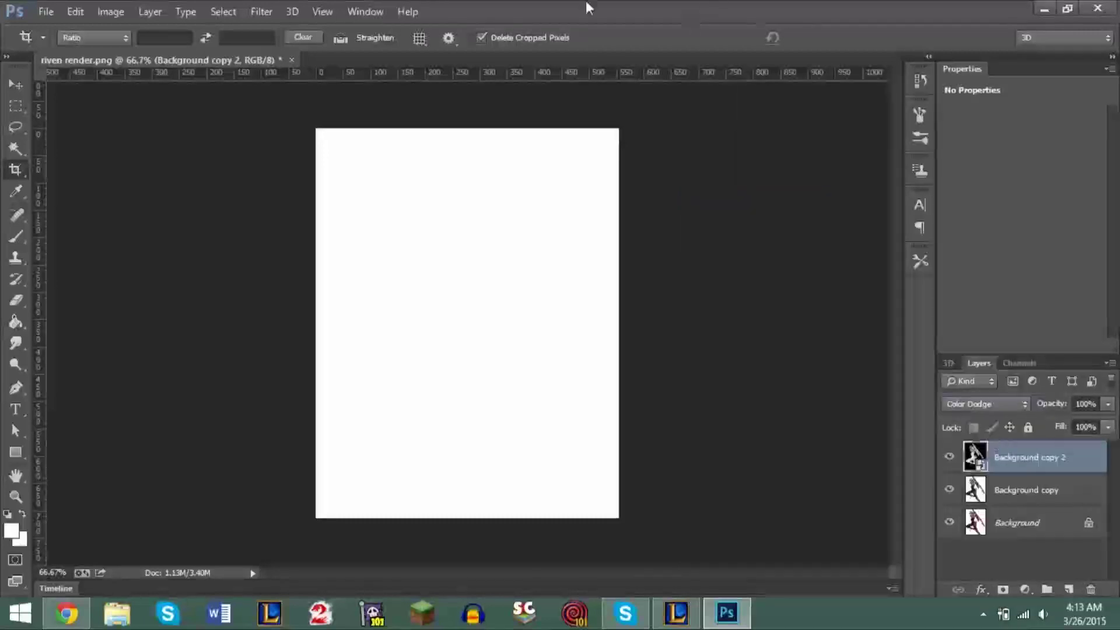
Step: Start a Gaussian Blur on the Background copy 2 smart object and preview radii of 1, 2 and 3 pixels
left_click(261, 11)
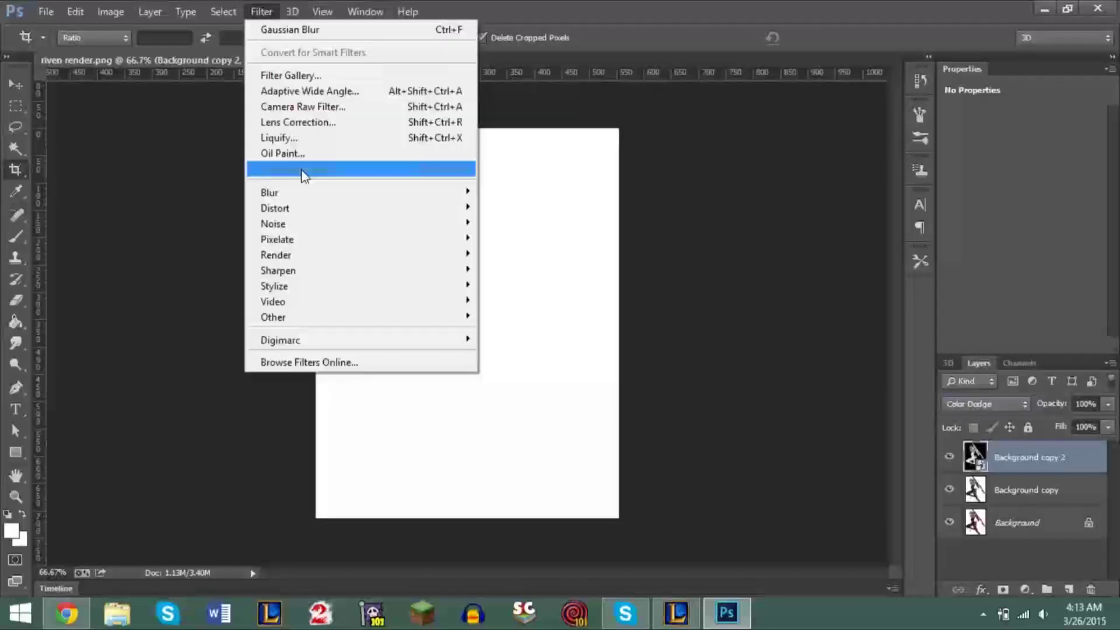
mouse_move(317, 192)
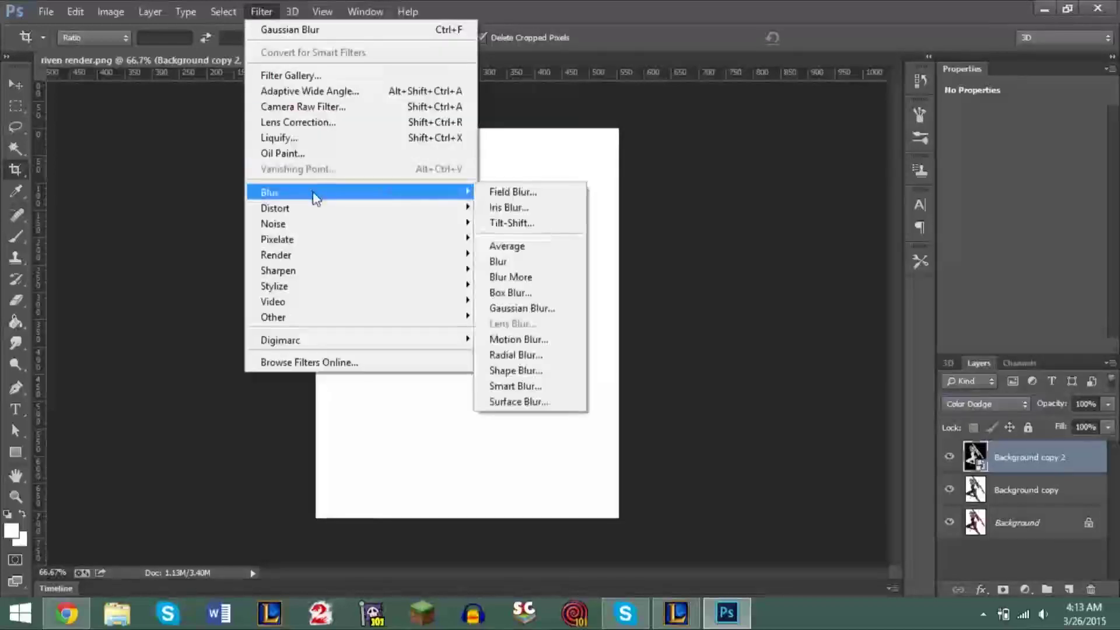
left_click(537, 312)
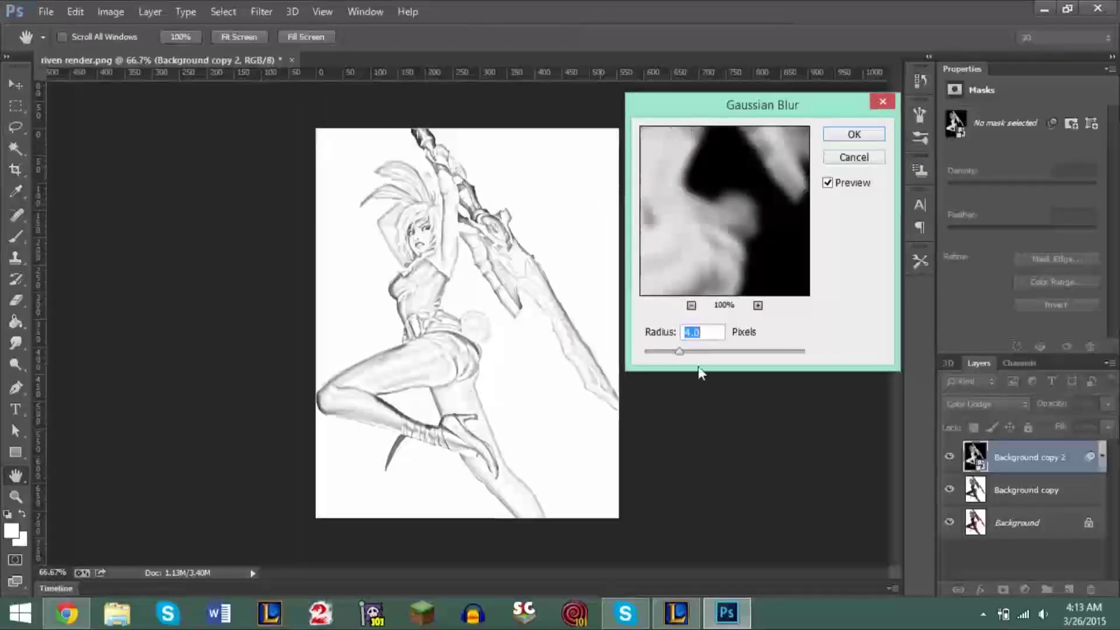
left_click_drag(713, 333, 592, 335)
key("BackSpace")
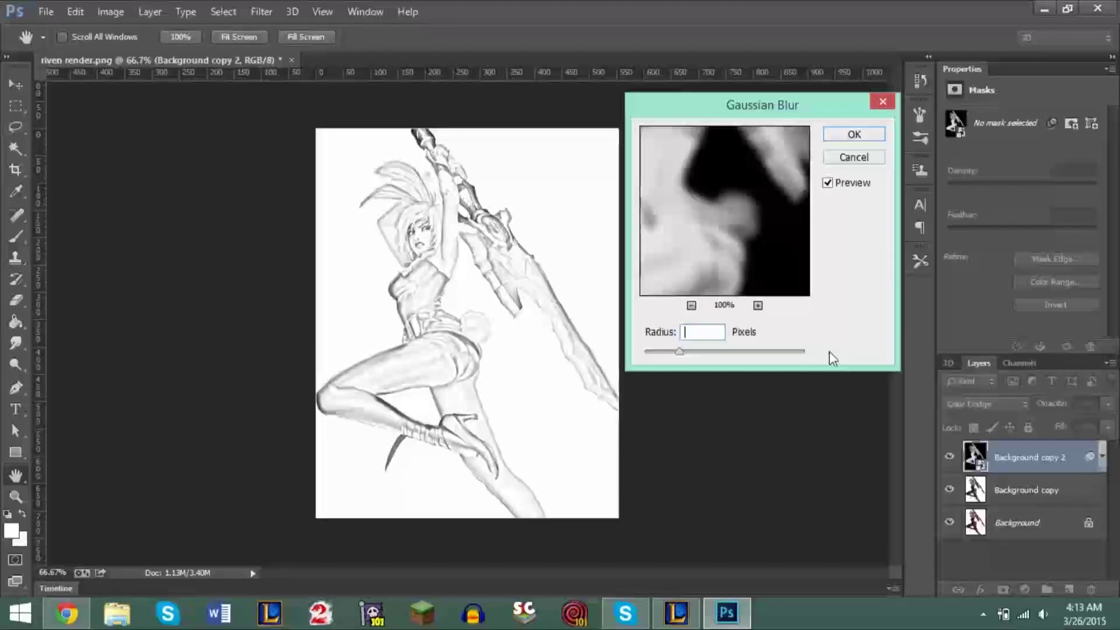
type("1")
key("BackSpace")
type("2")
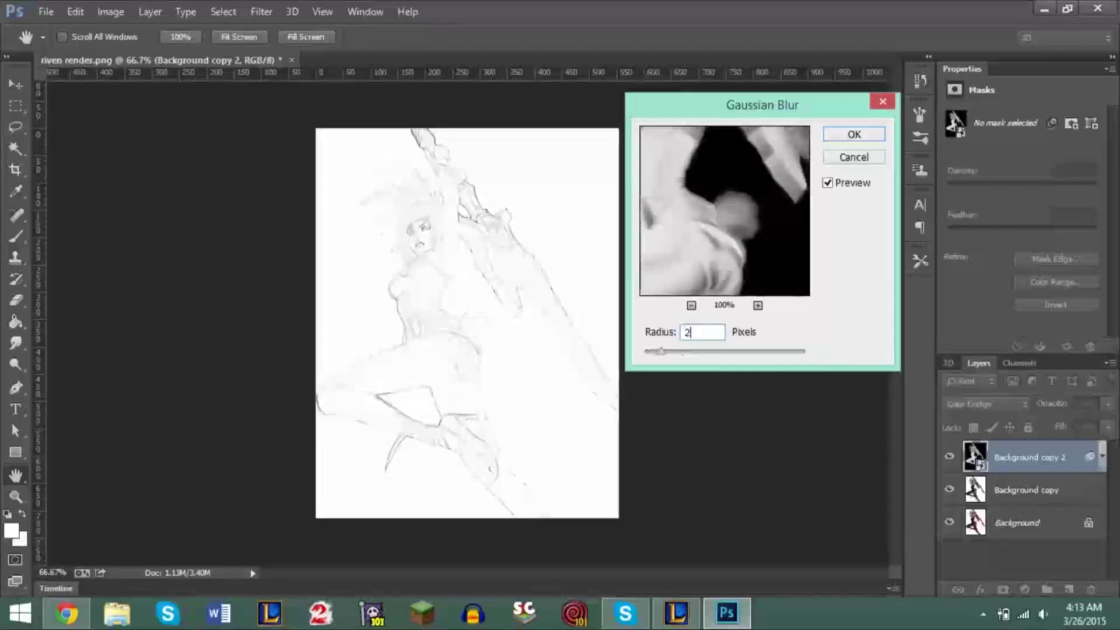
key("BackSpace")
type("3")
key("BackSpace")
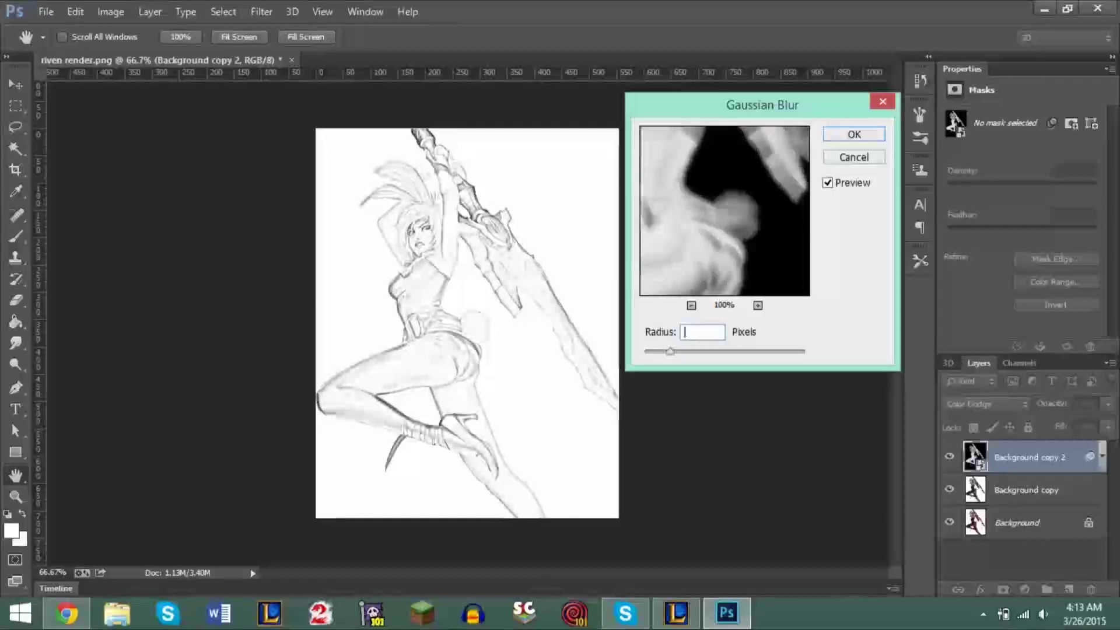
Step: Preview the Gaussian Blur with radii of 4, 5, 6, 7, 10, 11, 12 and 13 pixels
type("4")
key("BackSpace")
type("5")
key("BackSpace")
type("6")
key("BackSpace")
type("7")
key("BackSpace")
type("10")
key("BackSpace")
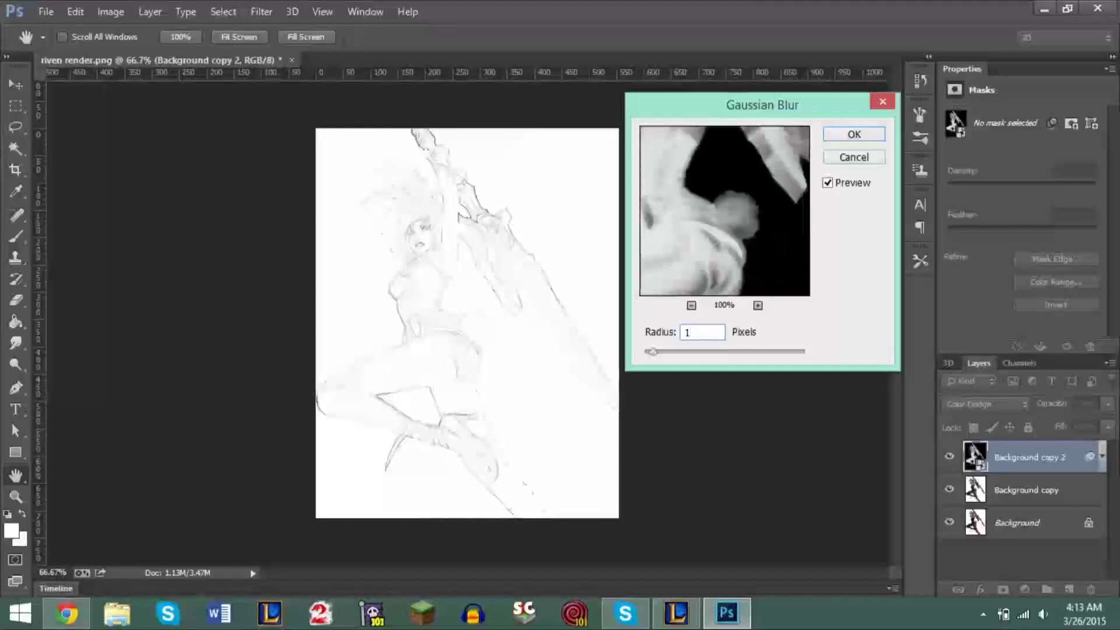
type("1")
key("BackSpace")
type("2")
key("BackSpace")
type("3")
key("BackSpace")
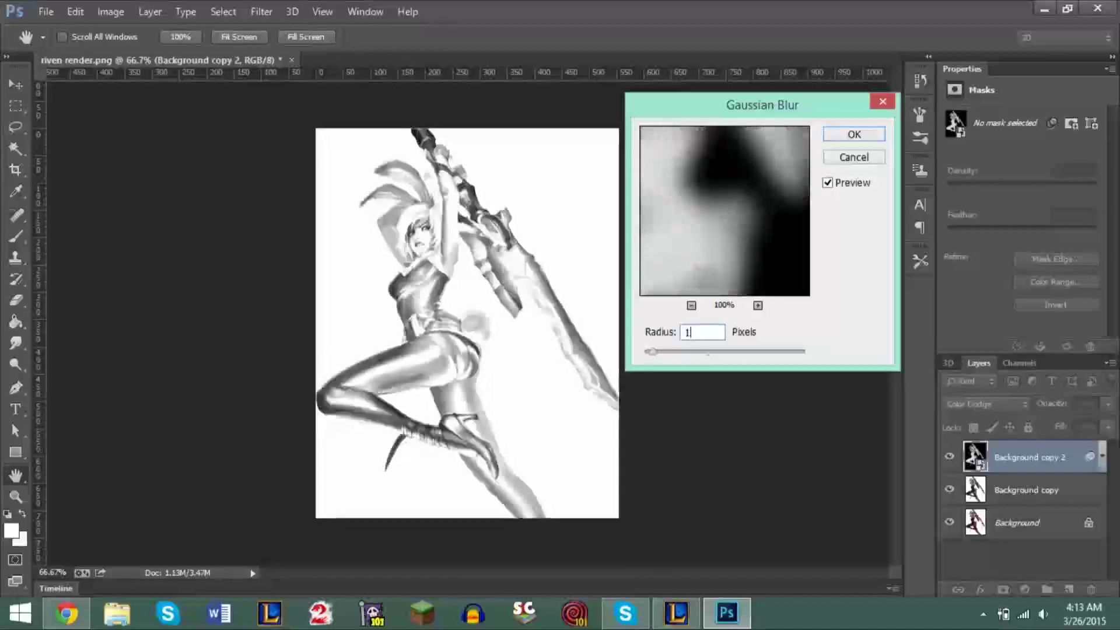
Step: Preview the Gaussian Blur on Background copy 2 with radii of 22 and 55 pixels
key("BackSpace")
type("22")
key("BackSpace")
key("BackSpace")
type("55")
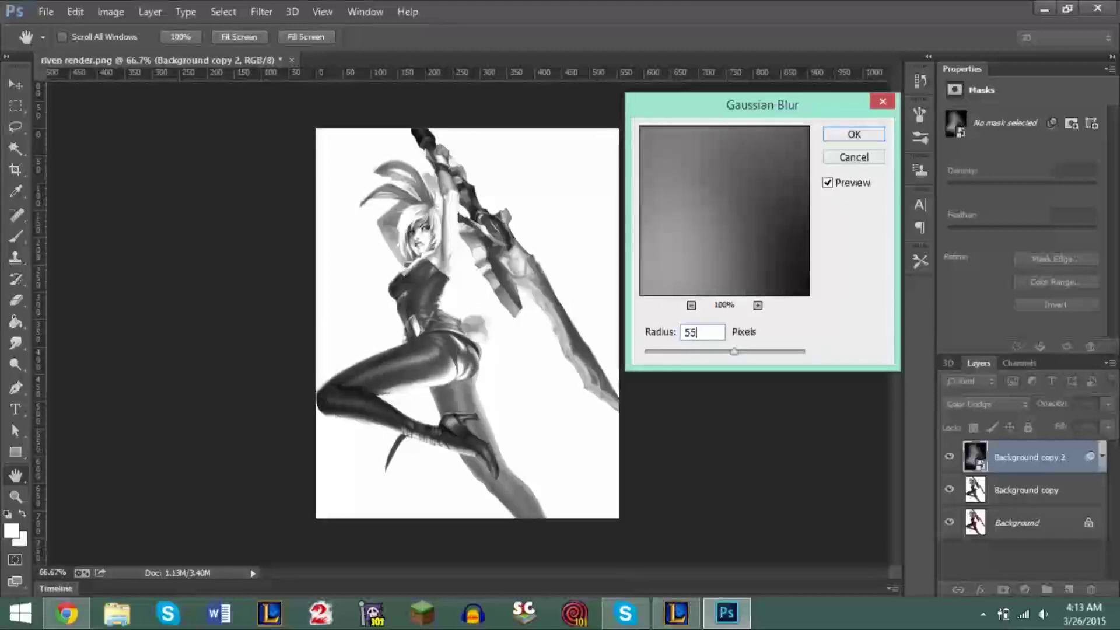
key("BackSpace")
key("BackSpace")
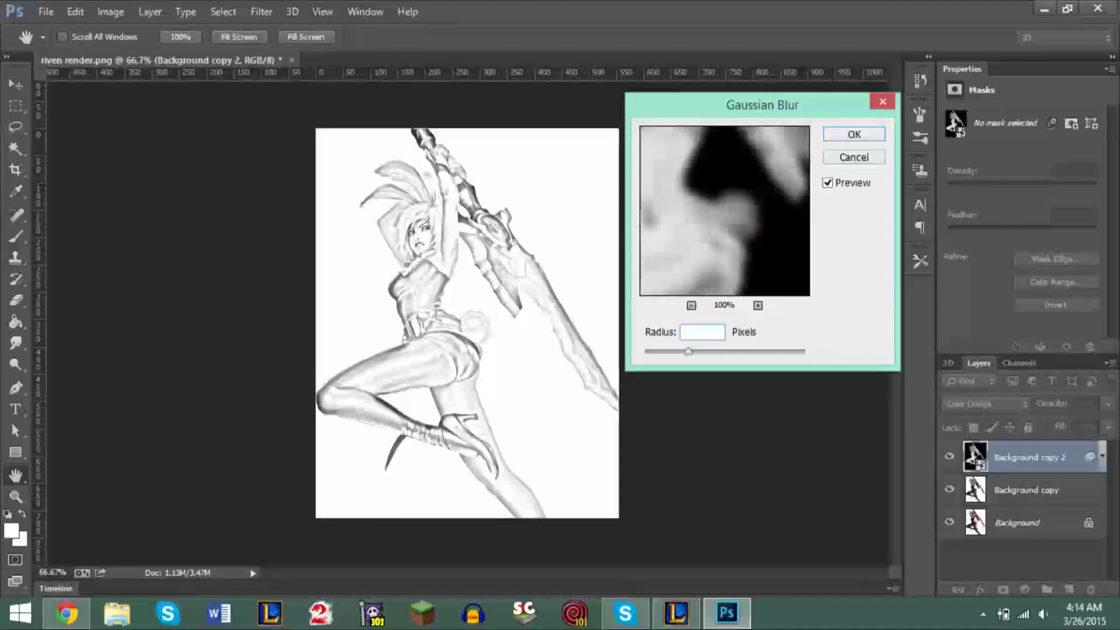
Step: Compare Gaussian Blur radii of 1, 2 and 5 pixels and apply the filter with a radius of 4 pixels
type("2")
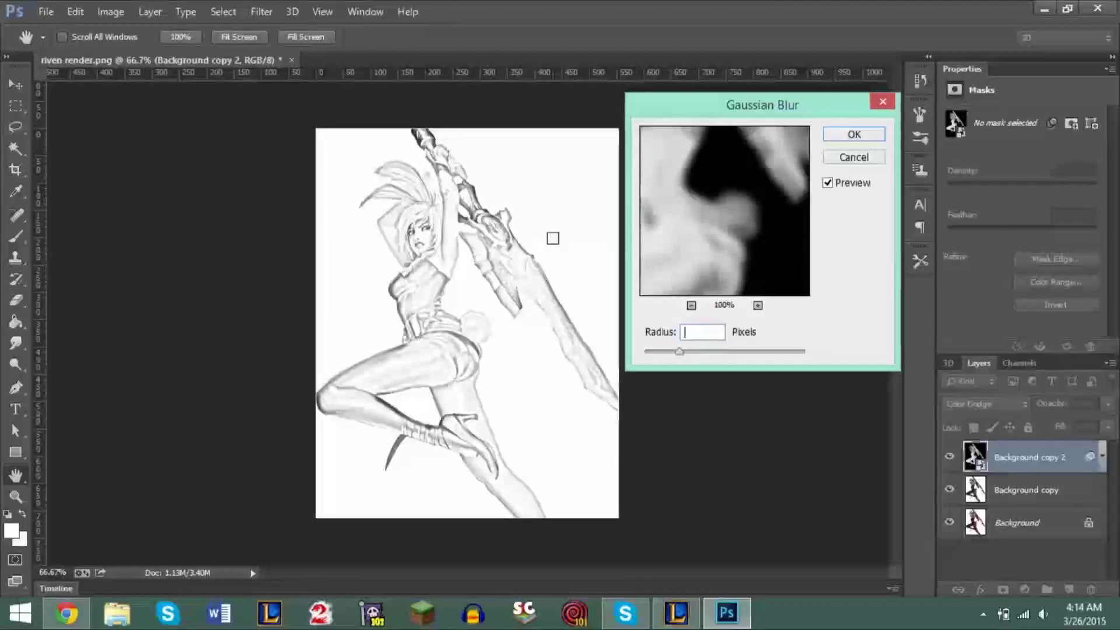
type("1")
key("BackSpace")
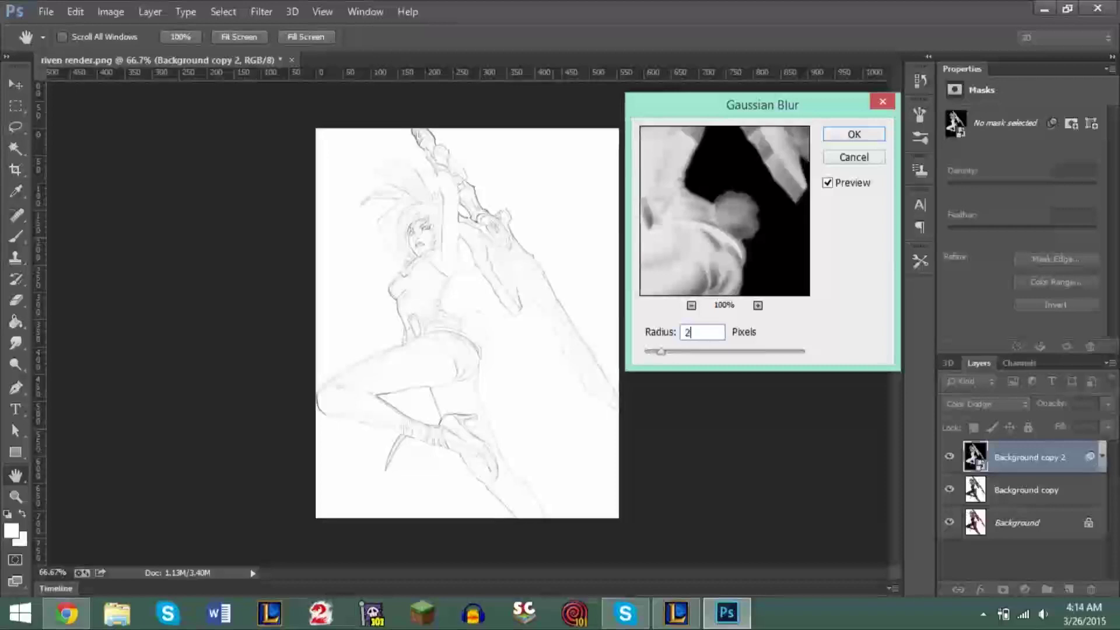
type("4")
key("BackSpace")
type("5")
key("BackSpace")
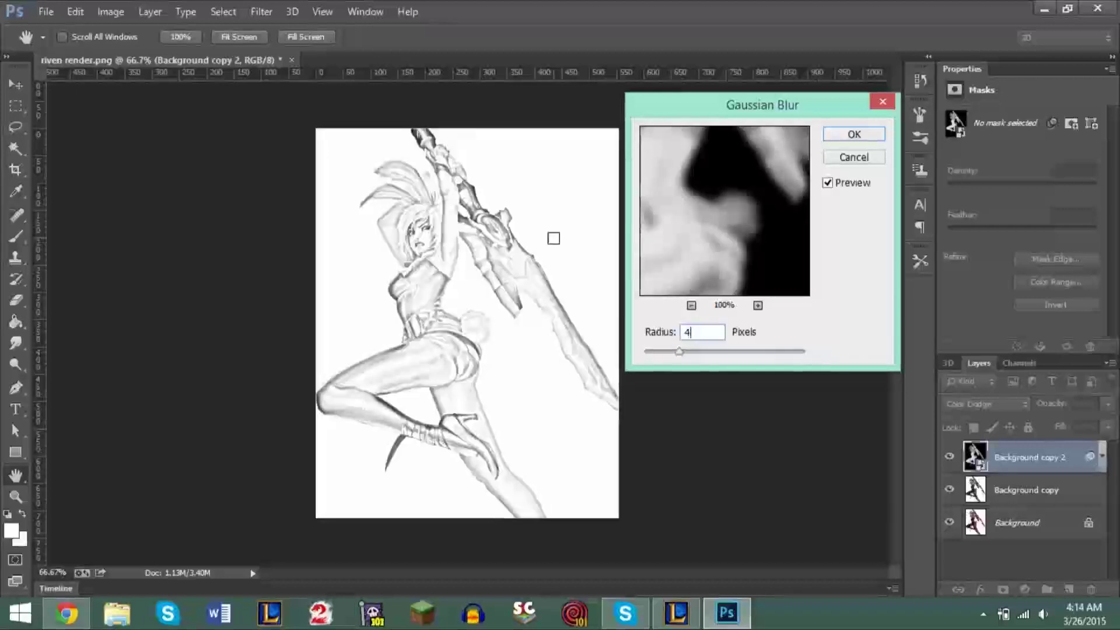
left_click(844, 138)
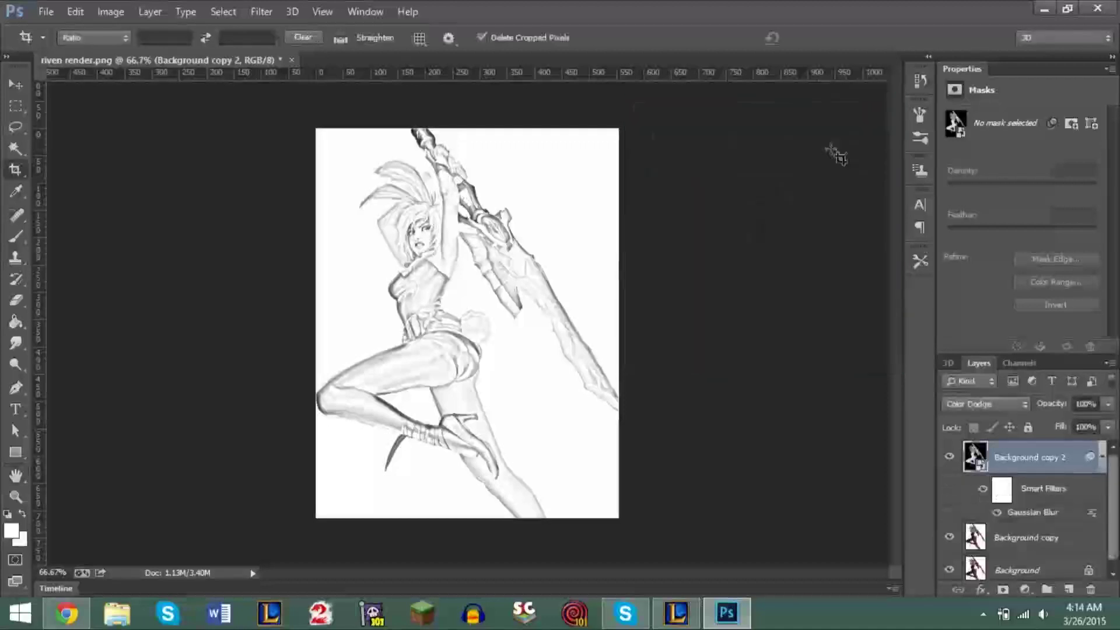
Step: Inspect the pencil shading on the character's torso and waist up close
left_click(16, 496)
left_click_drag(385, 315, 570, 281)
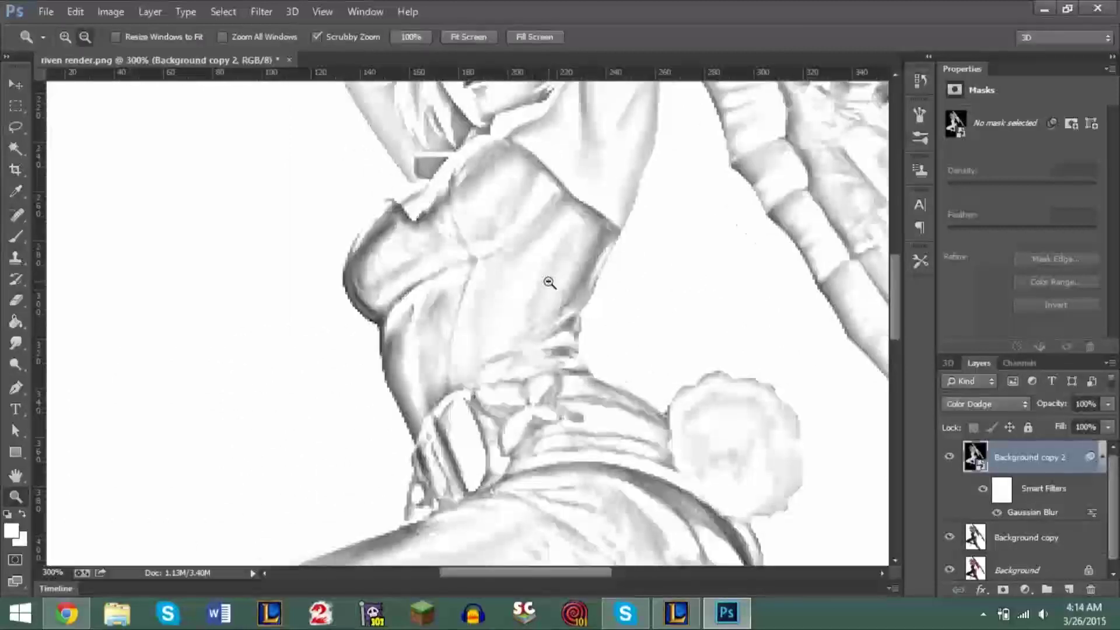
left_click(548, 283, "alt")
left_click(549, 282, "alt")
left_click(526, 263, "alt")
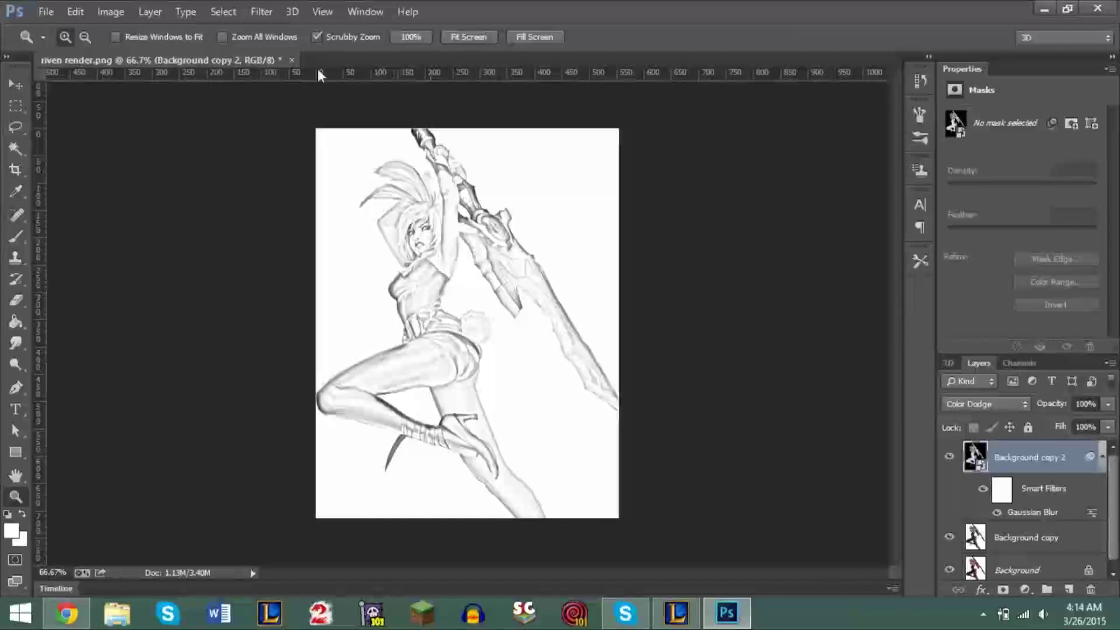
Step: Open the Lined-Paper-Texture.png file from the Desktop
left_click(50, 13)
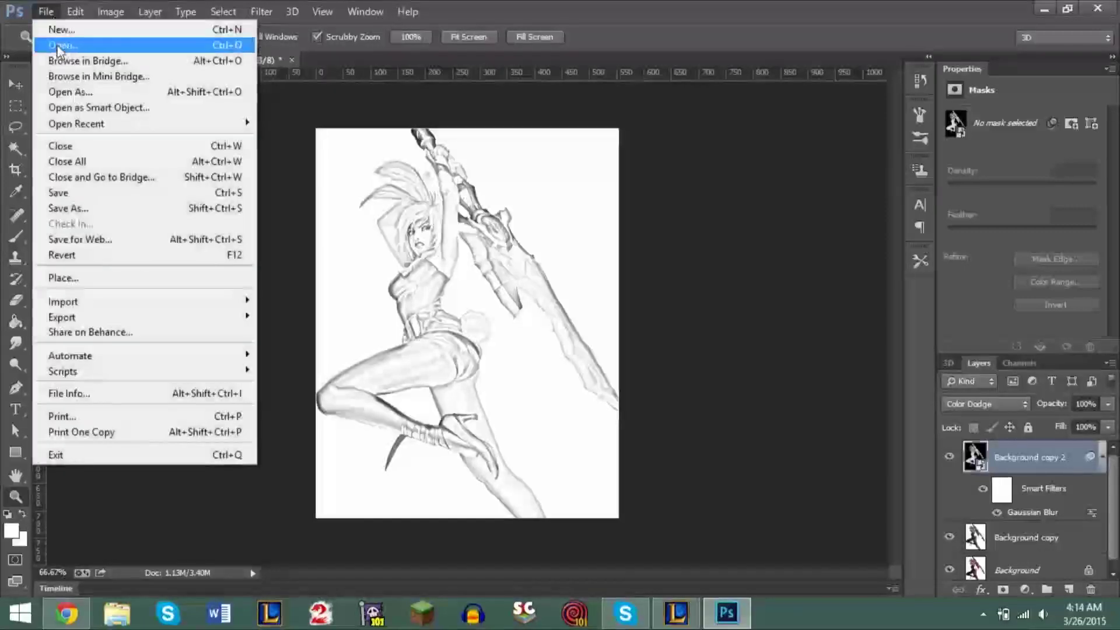
left_click(58, 51)
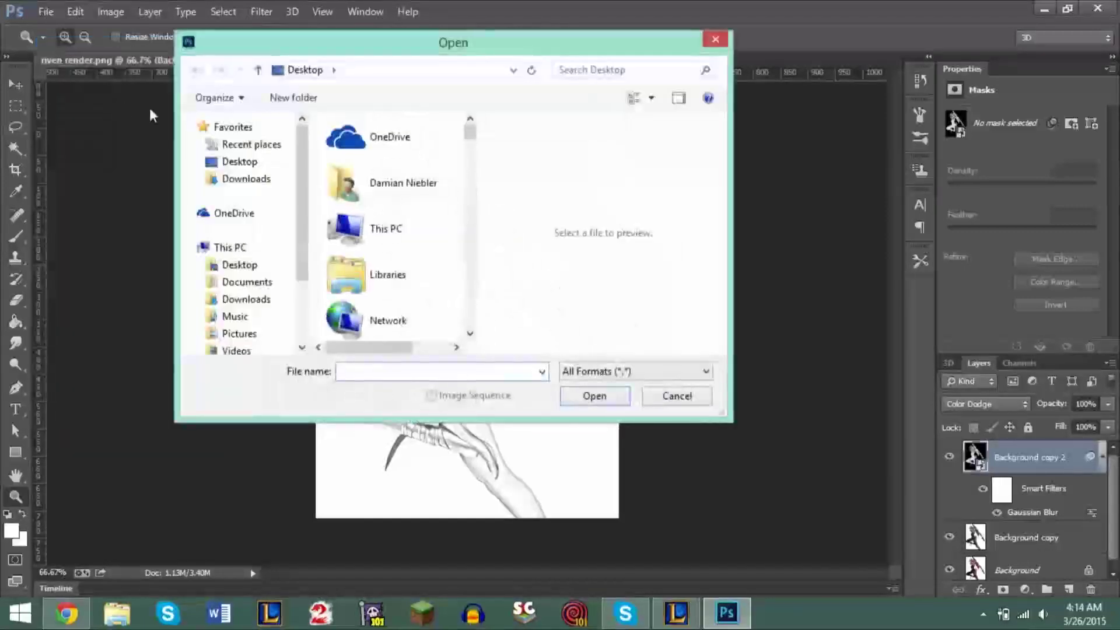
type("lined")
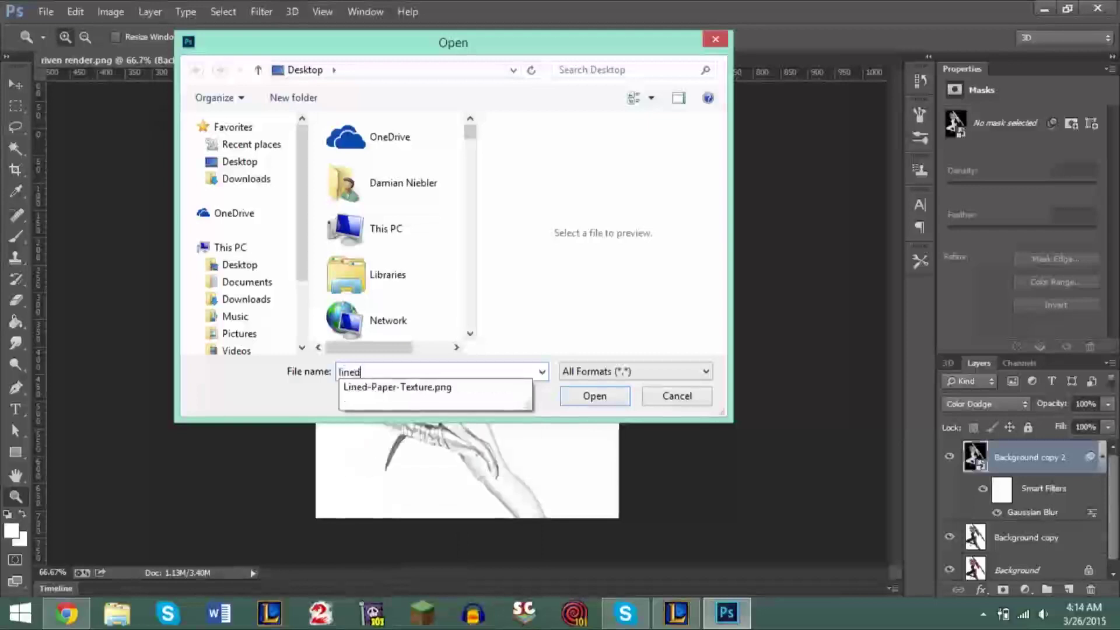
key("Down")
key("Return")
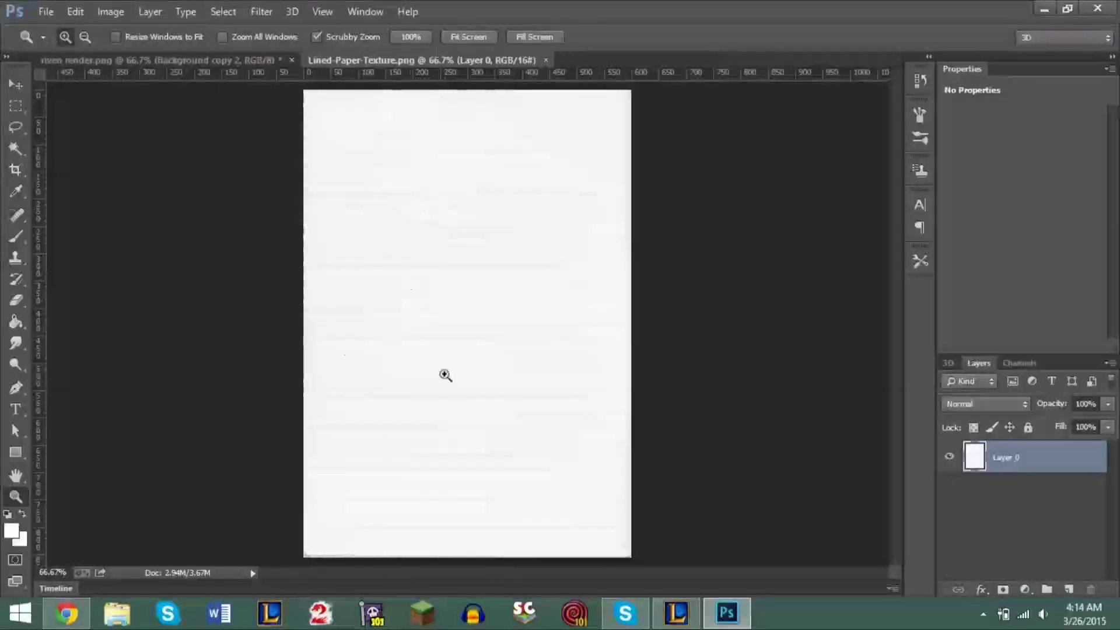
Step: Copy the lined-paper texture into riven render.png so it covers the whole canvas, and set its layer blend mode to Multiply
left_click(13, 90)
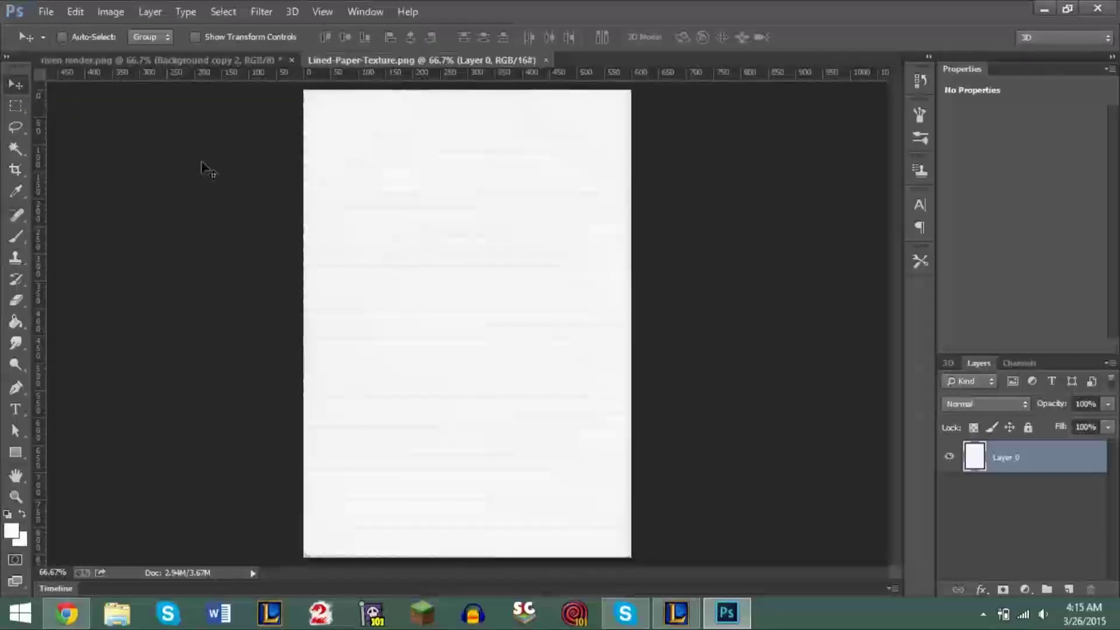
left_click_drag(423, 225, 381, 231)
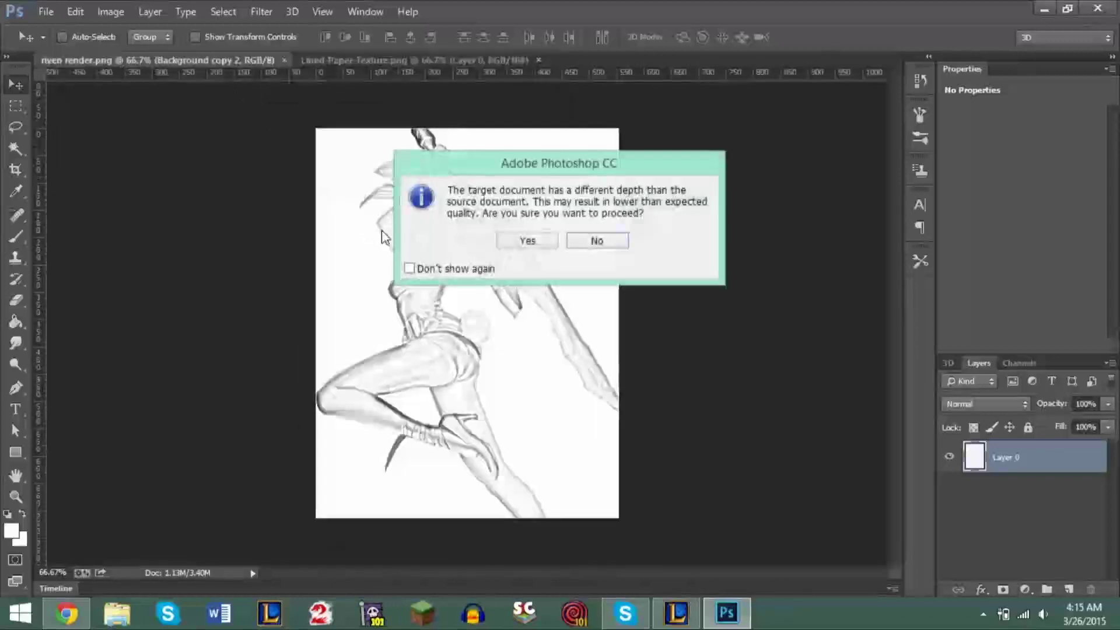
left_click(528, 241)
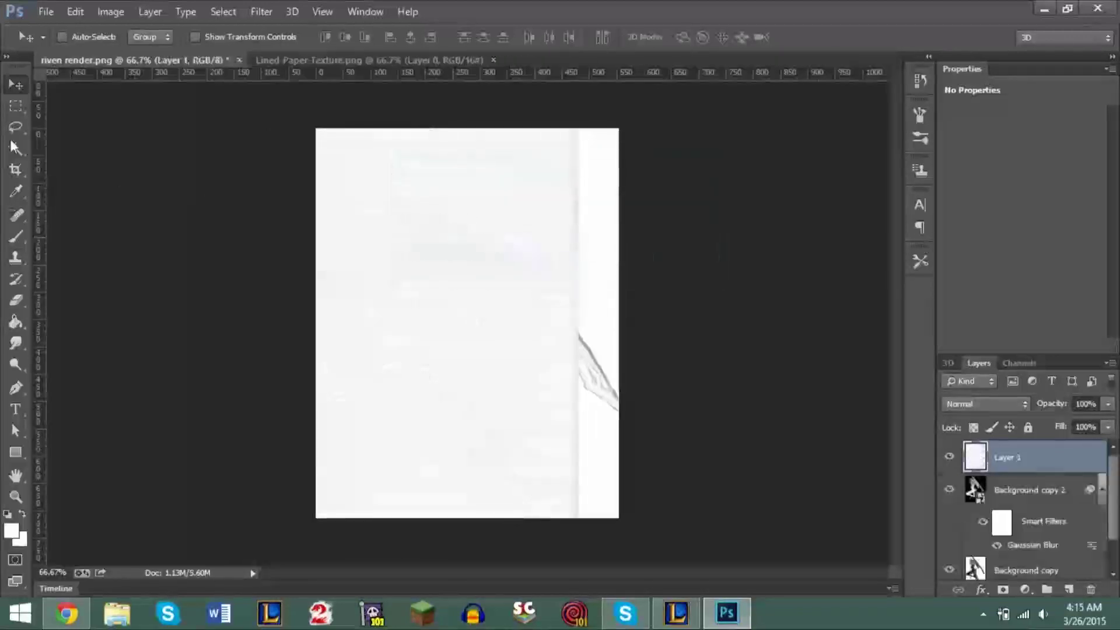
left_click_drag(423, 289, 473, 299)
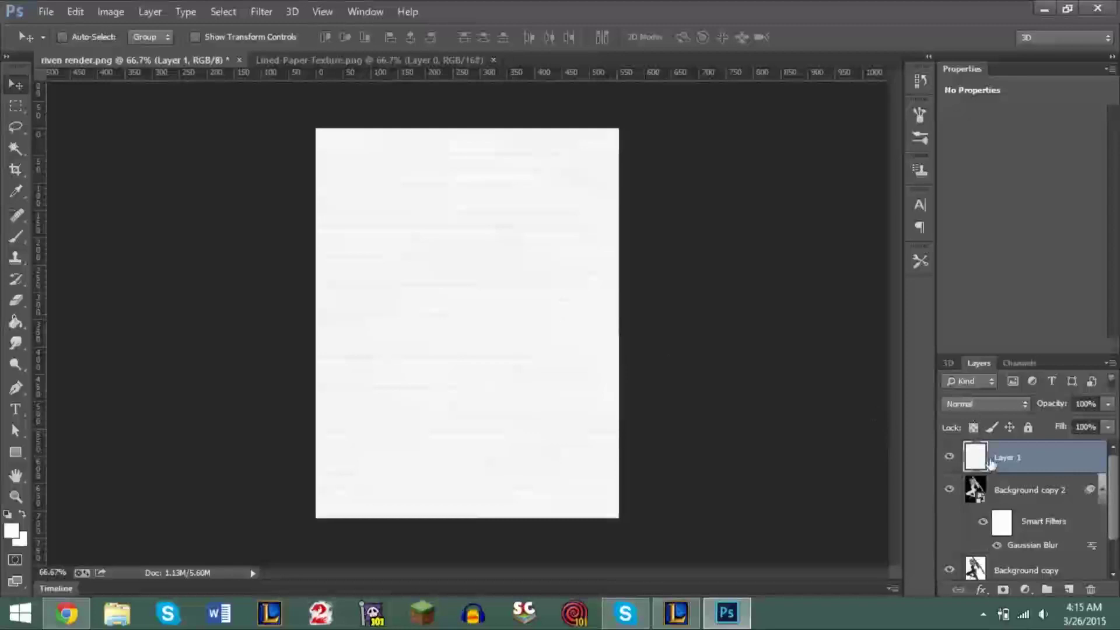
left_click(974, 407)
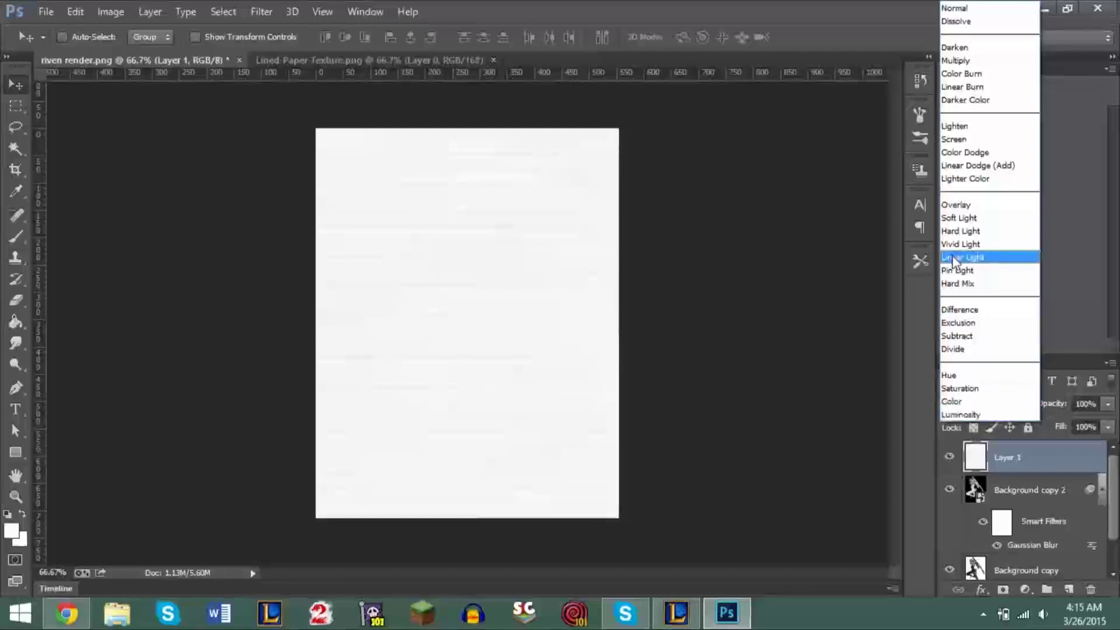
left_click(953, 61)
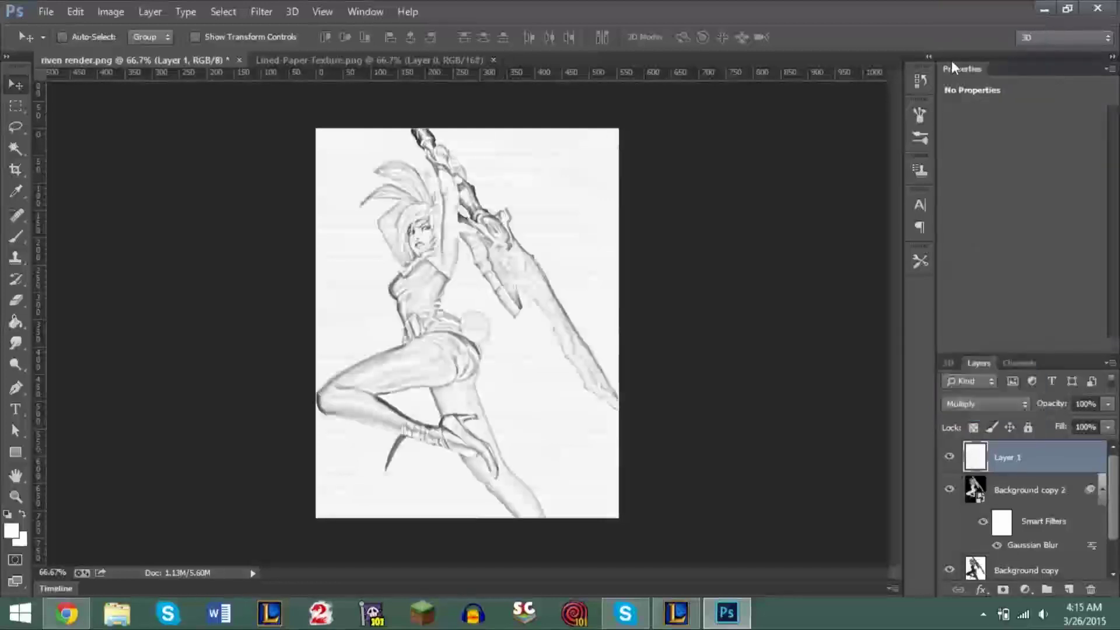
Step: Examine how the paper lines blend with the sketch around the character's waist and thigh
left_click(16, 497)
left_click(339, 363)
left_click(482, 293)
left_click(550, 261)
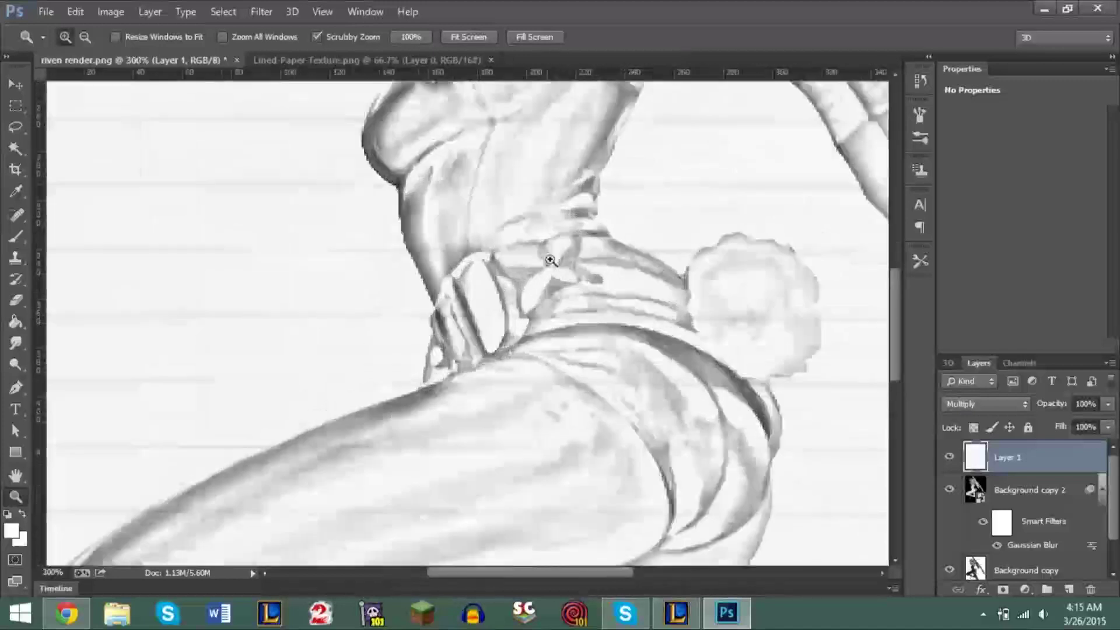
left_click(550, 261)
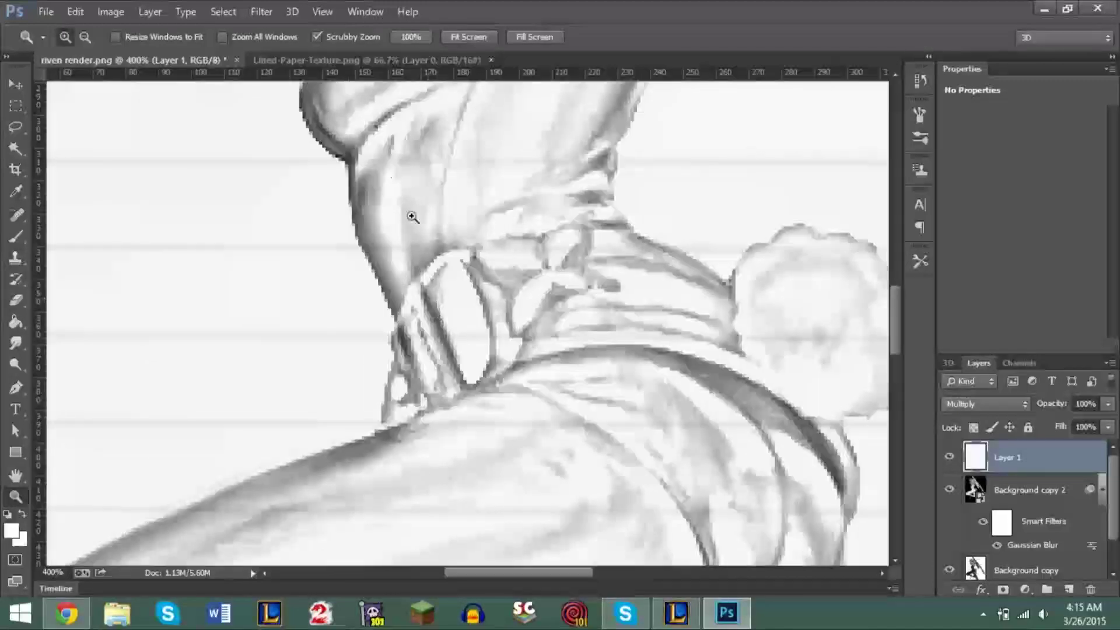
right_click(381, 233)
right_click(381, 233)
left_click(344, 235)
left_click(344, 228)
left_click(370, 231)
left_click(369, 231)
left_click(371, 231)
left_click(418, 215)
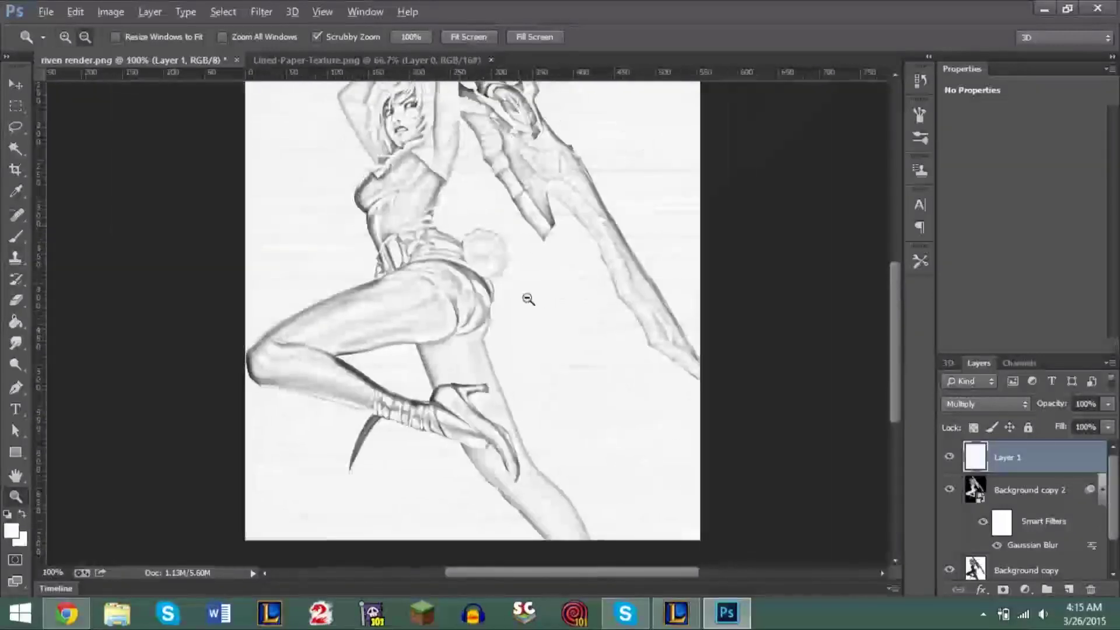
Step: Examine the paper lines around the raised arm and sword hilt, and return to the whole drawing
left_click(528, 176)
left_click(526, 175)
left_click(484, 239)
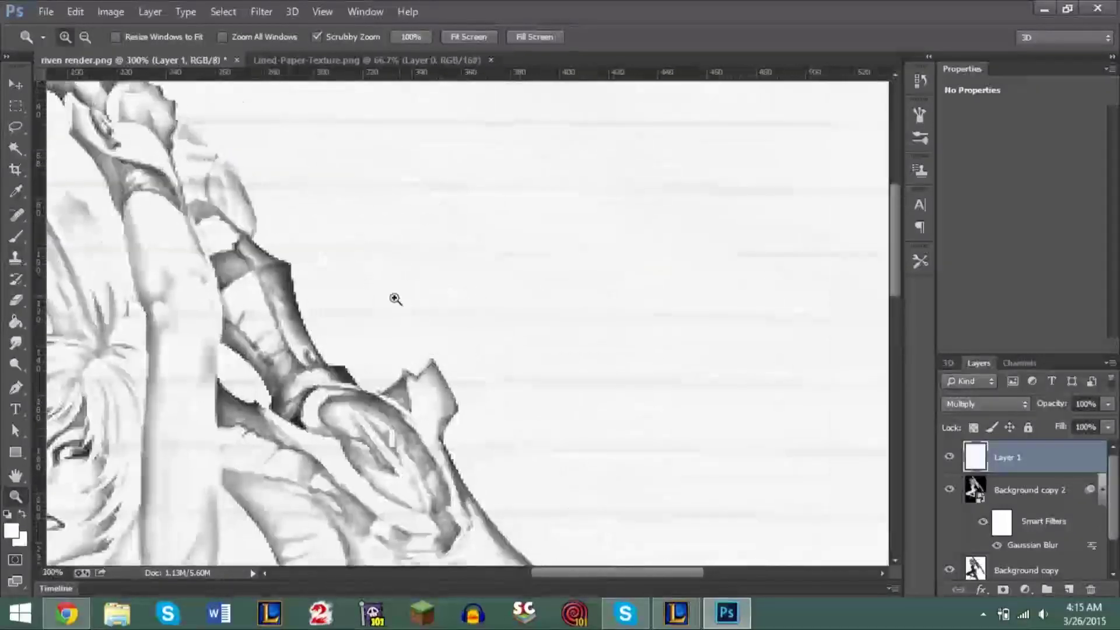
left_click(207, 256)
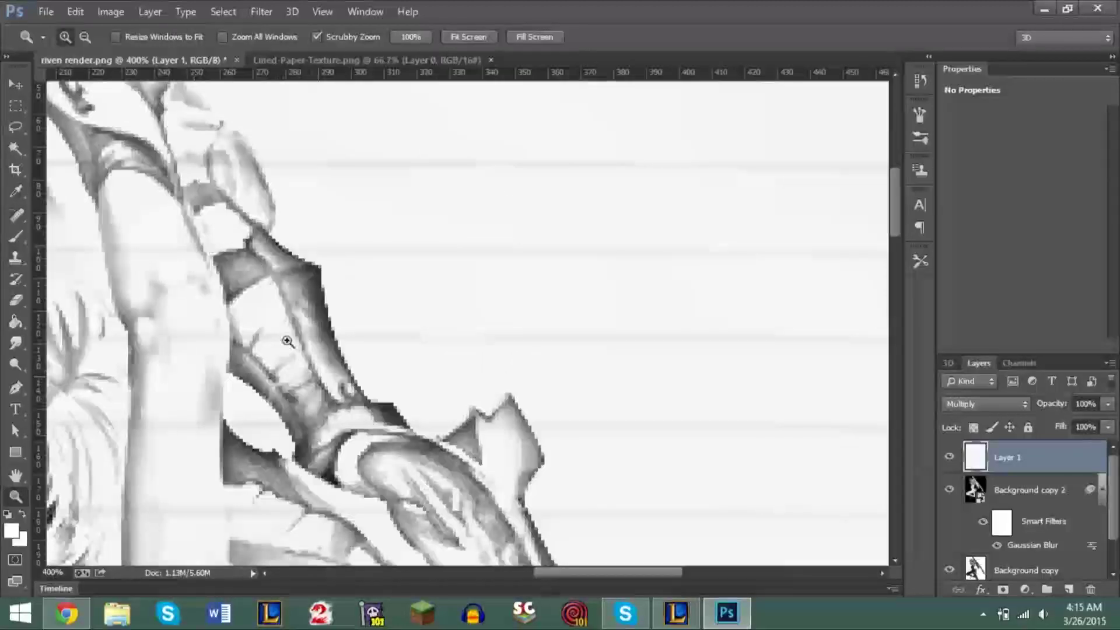
left_click(307, 301, "alt")
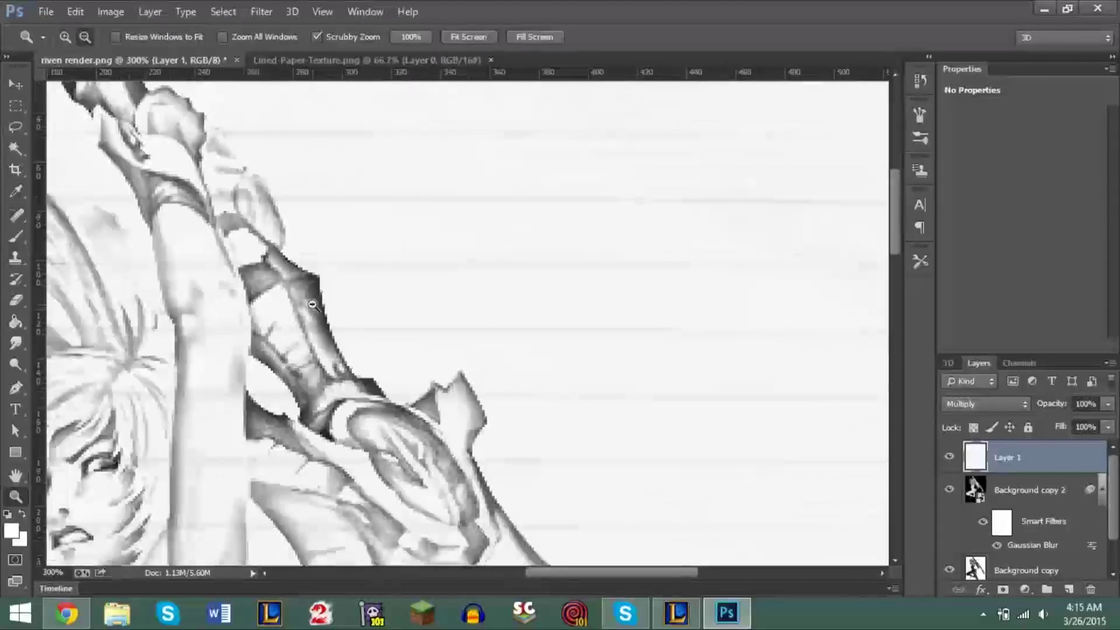
left_click(312, 302, "alt")
left_click(313, 304, "alt")
left_click(312, 305, "alt")
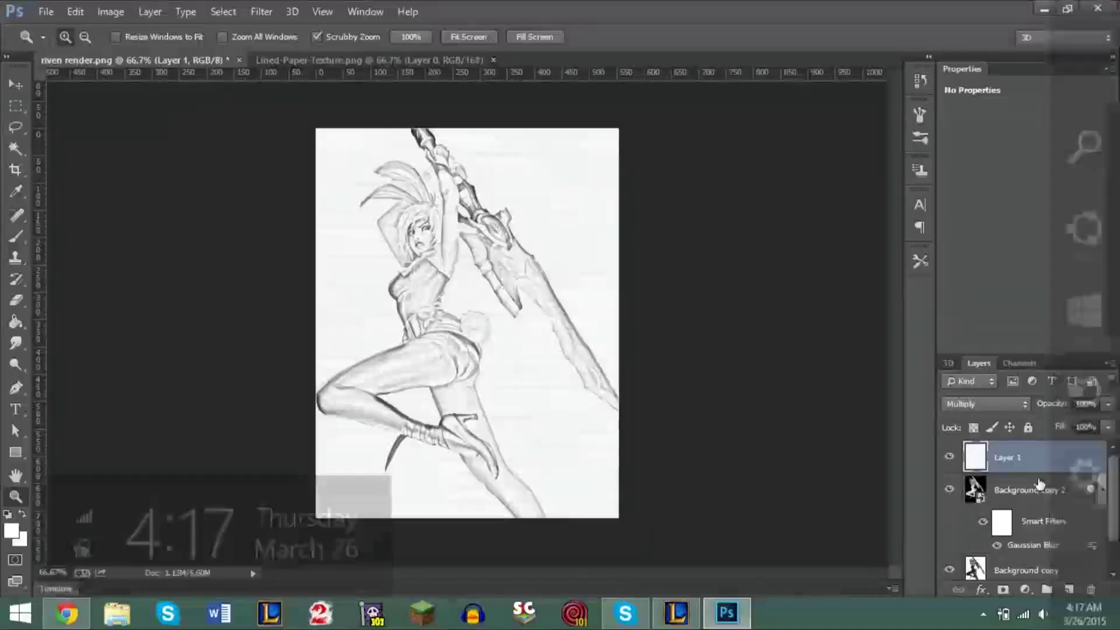
Step: Review the layer stack by selecting Background, Background copy, Background copy 2 and Layer 1 in turn
scroll(1117, 484, "down", 2)
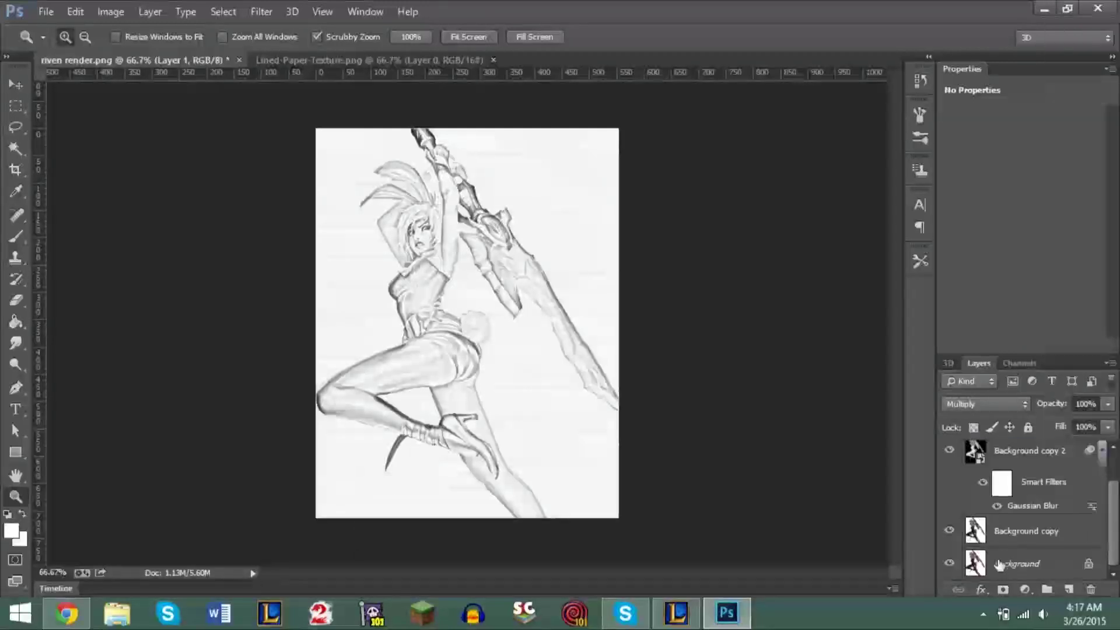
left_click(1023, 563)
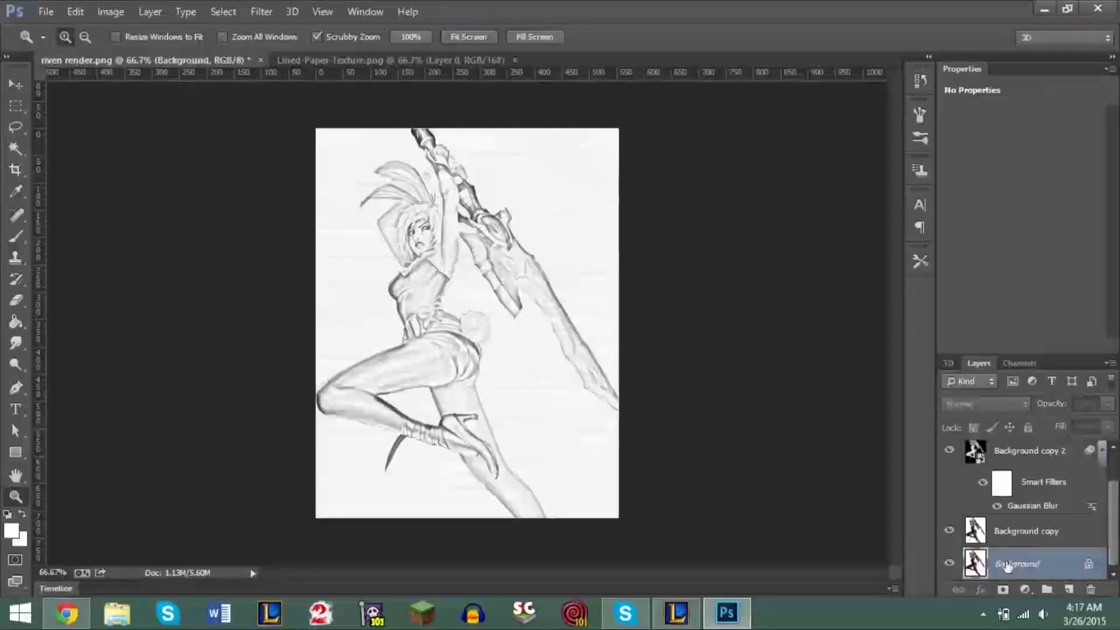
left_click(1020, 528)
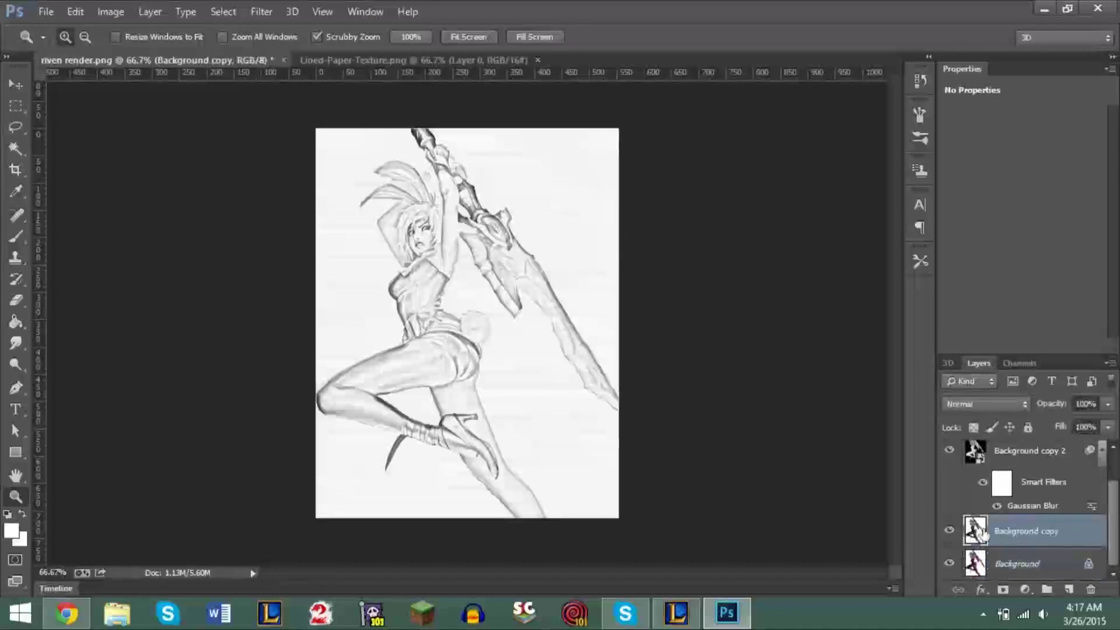
left_click_drag(1113, 523, 1113, 497)
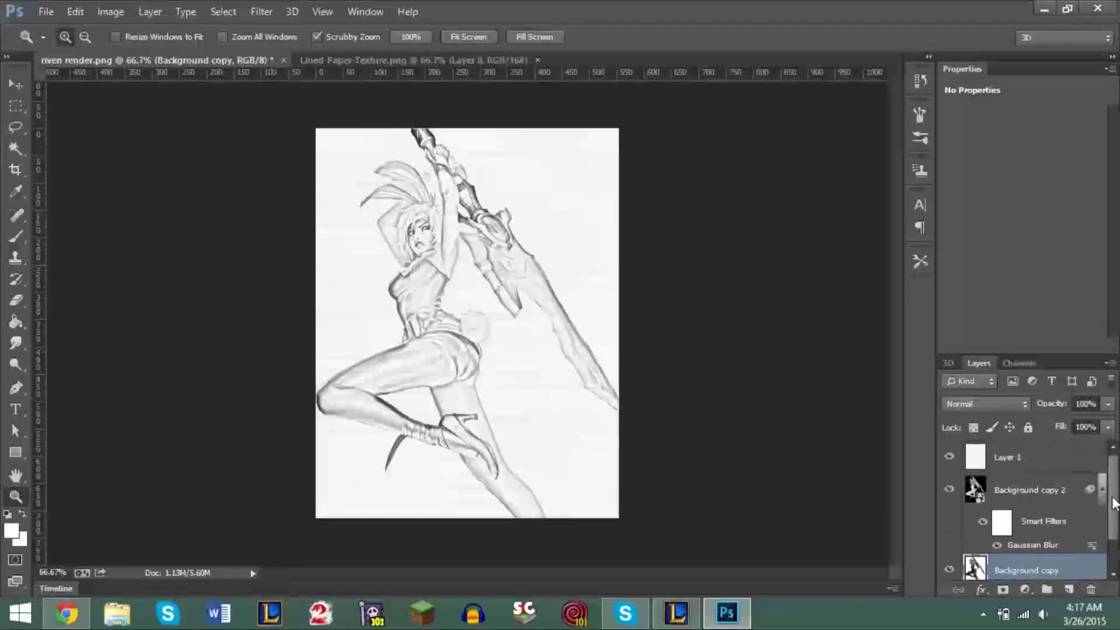
left_click(1002, 490)
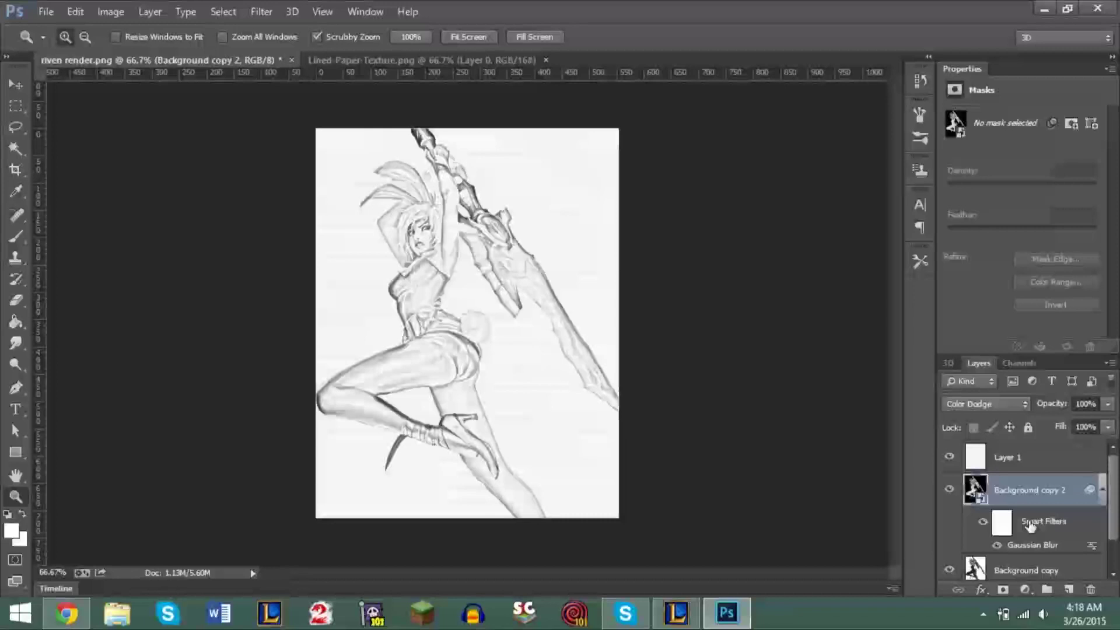
left_click(1012, 467)
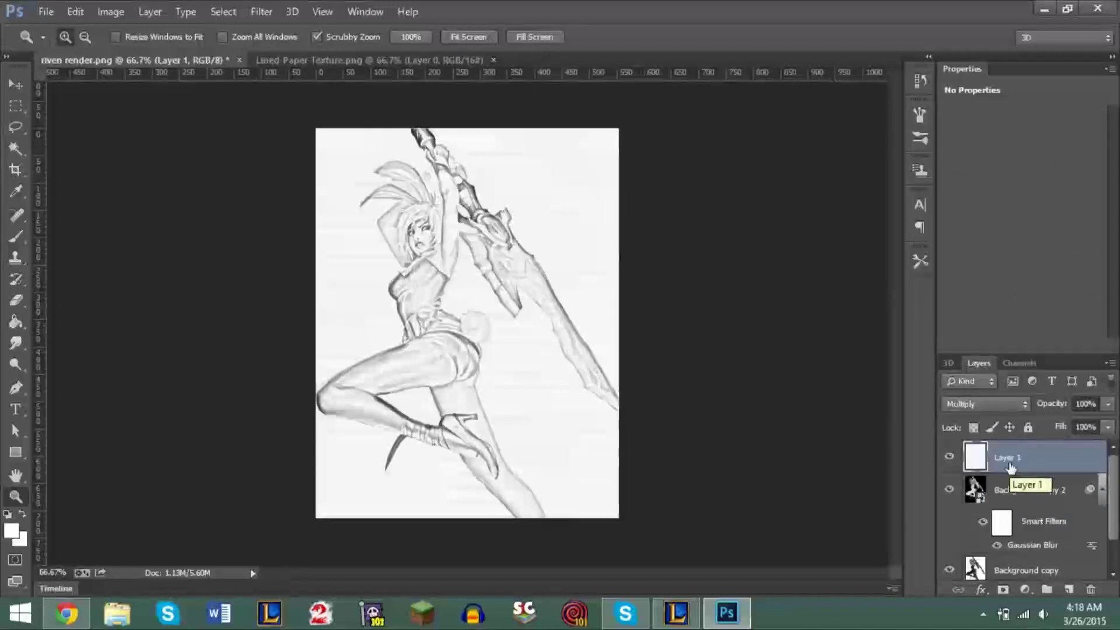